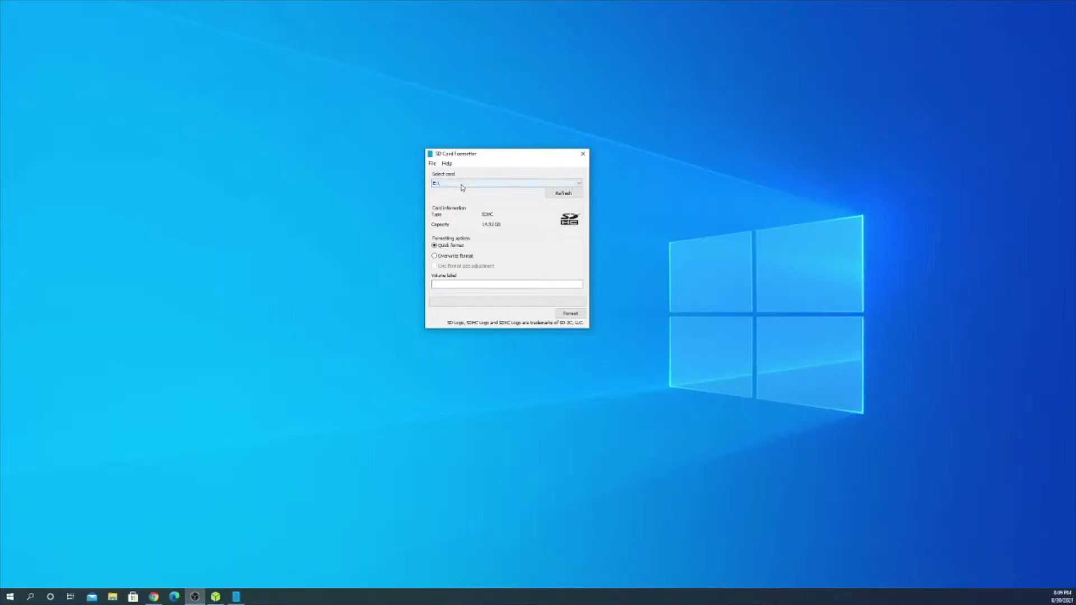
# Quick-format the SDHC card, confirm the erase, and dismiss the completion notice.
pyautogui.click(566, 315)
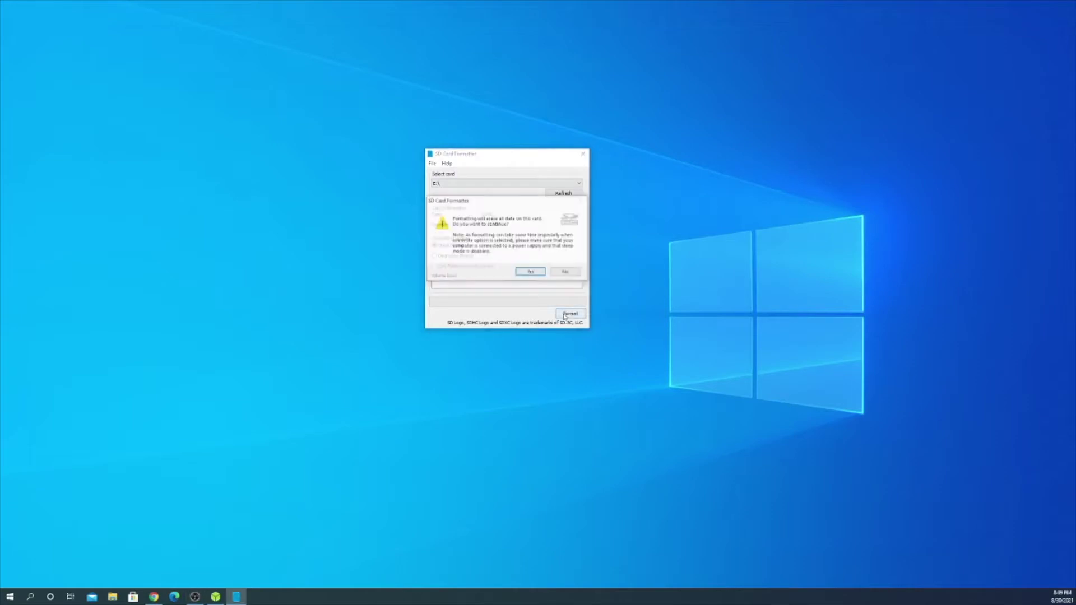
pyautogui.click(531, 272)
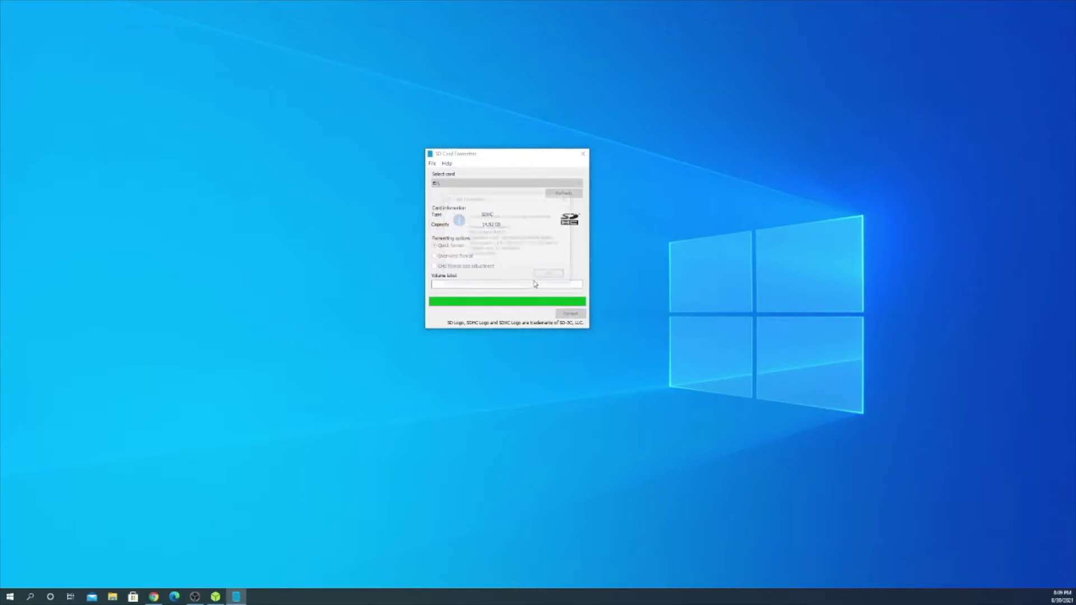
pyautogui.click(551, 275)
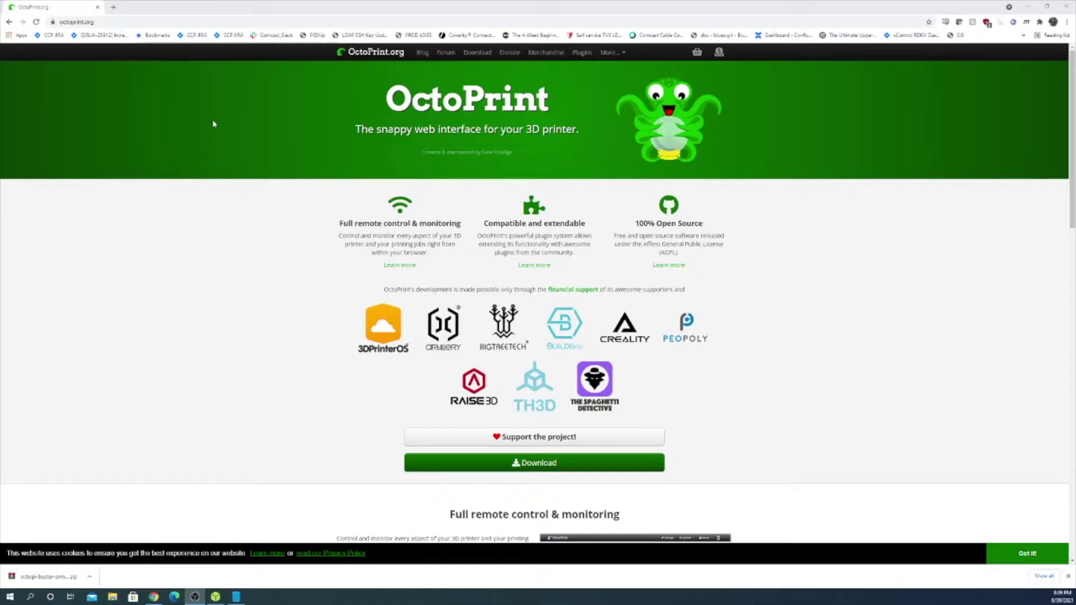
# Go to octoprint.org's Download page and scroll to the Image Downloads section.
pyautogui.click(480, 54)
pyautogui.scroll(-15, 481, 119)
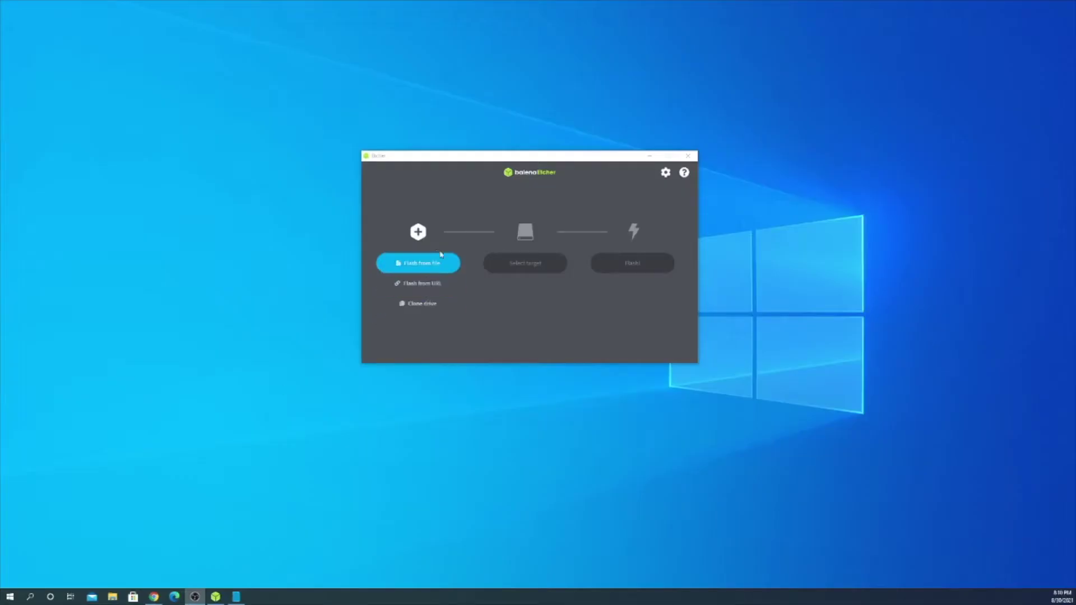
# Load the downloaded octopi zip image into balenaEtcher.
pyautogui.click(436, 270)
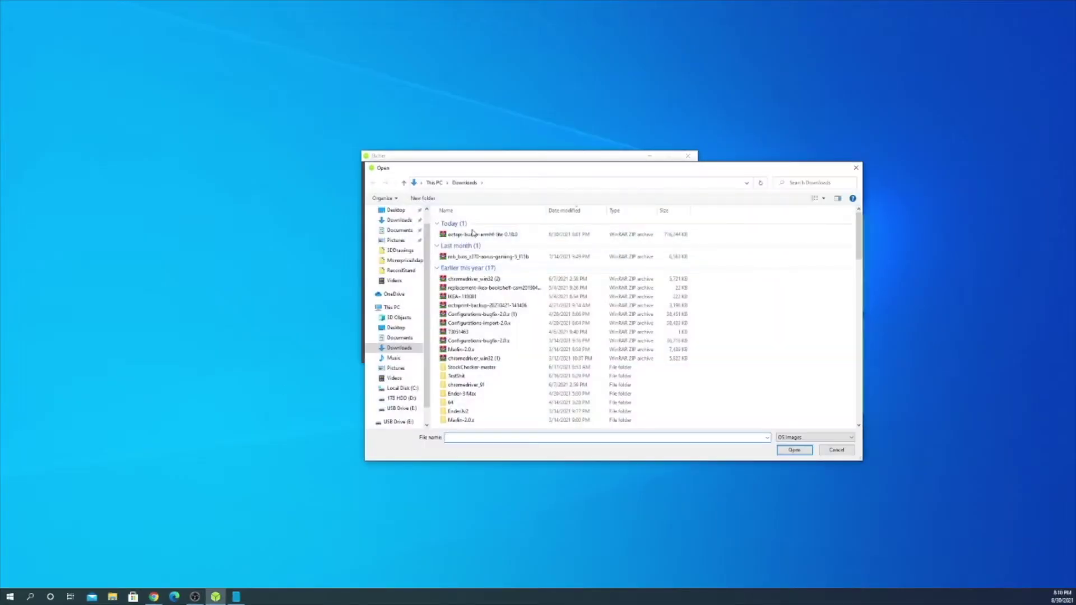
pyautogui.click(475, 235)
pyautogui.doubleClick(476, 235)
# Flash the image to the SDHC card and check the boot drive's files.
pyautogui.click(531, 268)
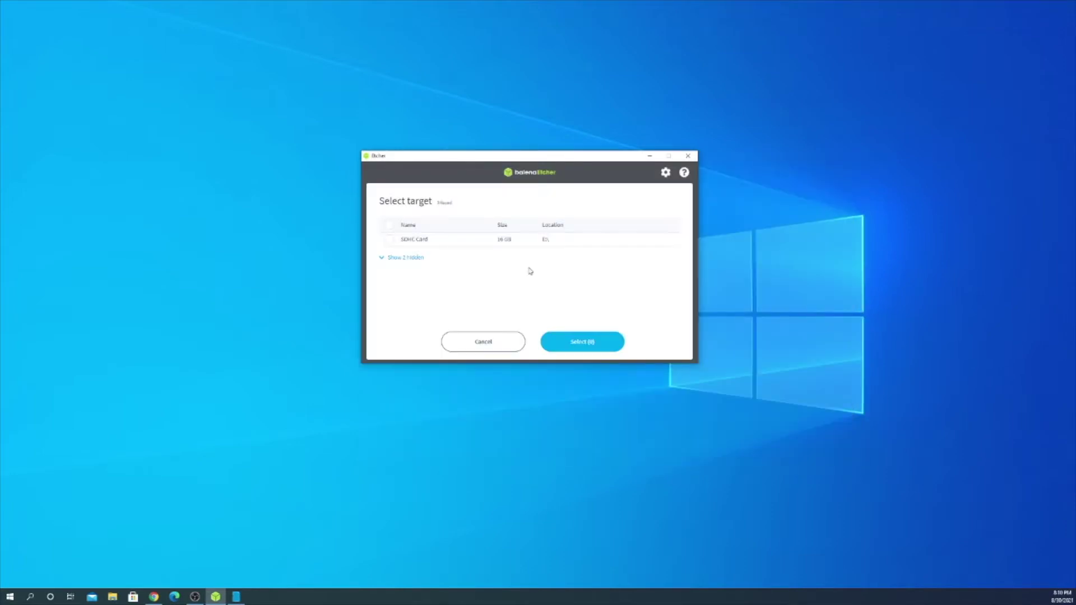
pyautogui.click(521, 241)
pyautogui.click(579, 342)
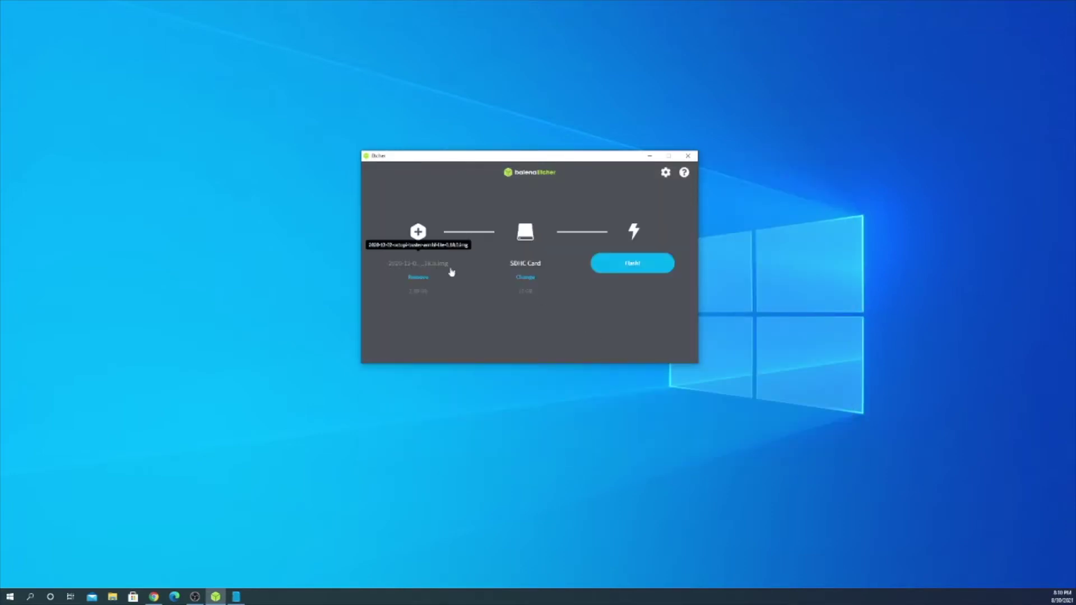
pyautogui.click(635, 264)
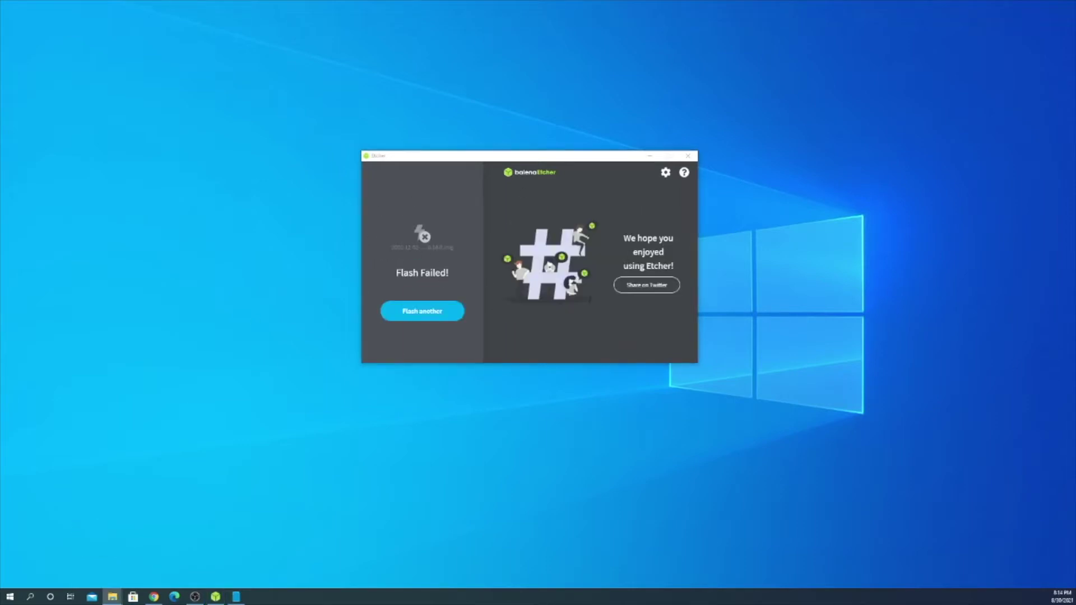
pyautogui.scroll(-5, 378, 216)
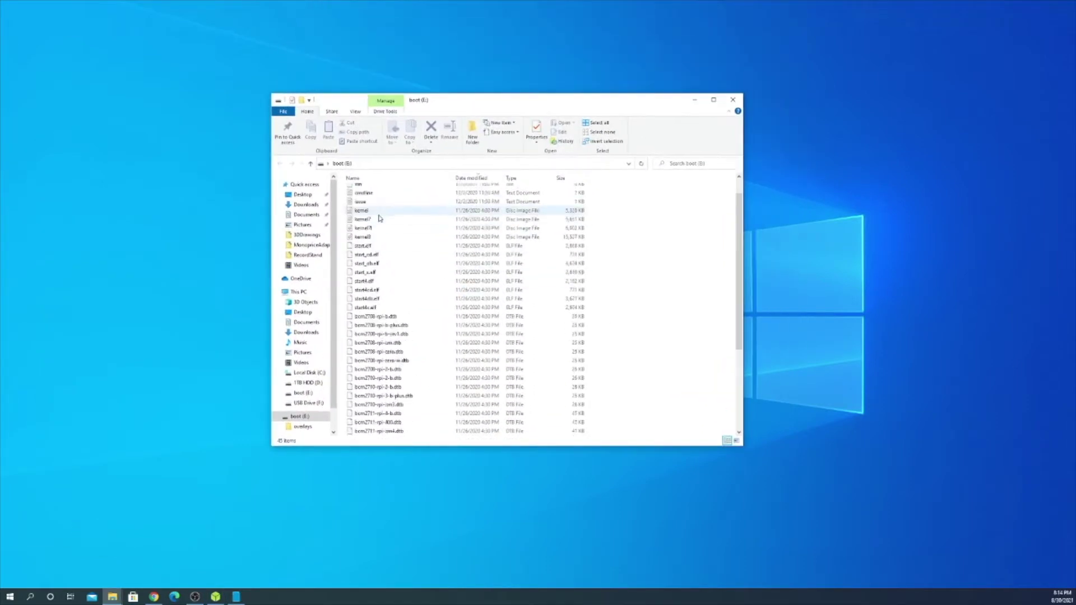
pyautogui.scroll(6, 396, 270)
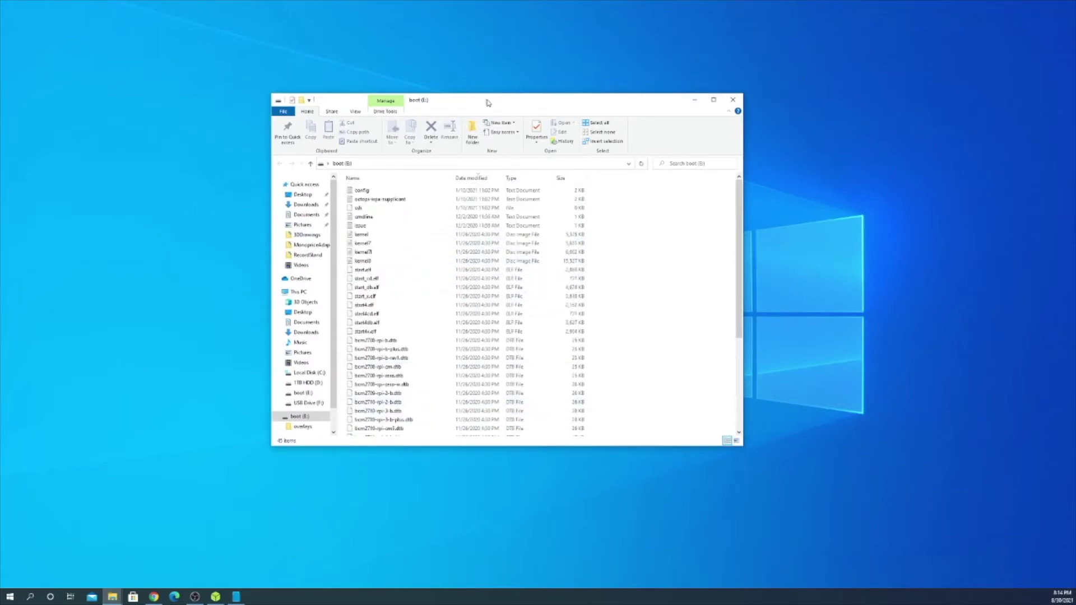
pyautogui.moveTo(488, 102); pyautogui.dragTo(626, 217)
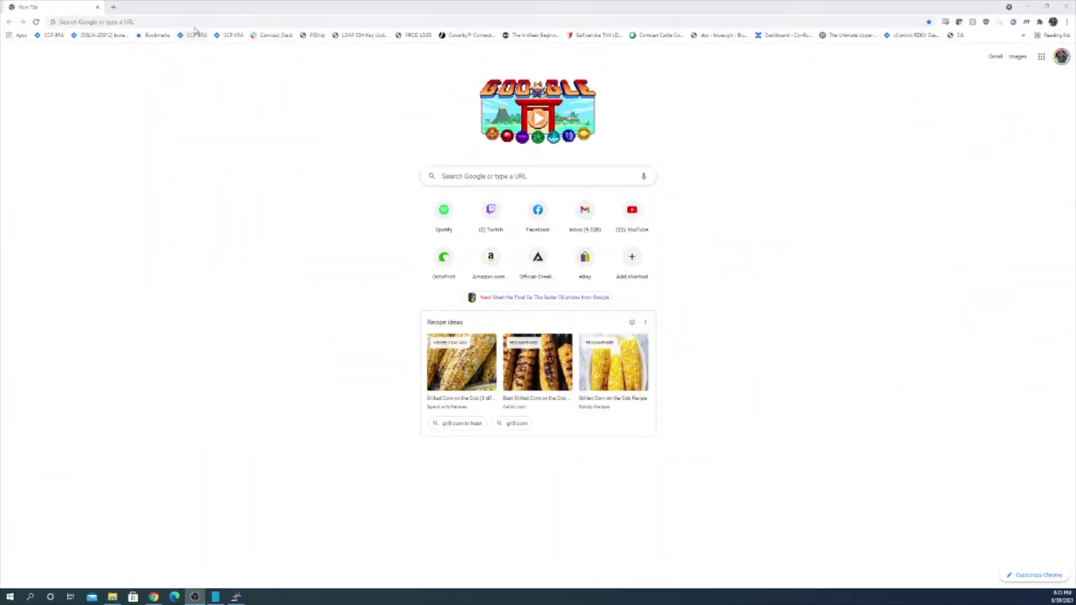
# Browse to 192.168.0.198 in Chrome to reach the OctoPrint Setup Wizard.
pyautogui.click(194, 24)
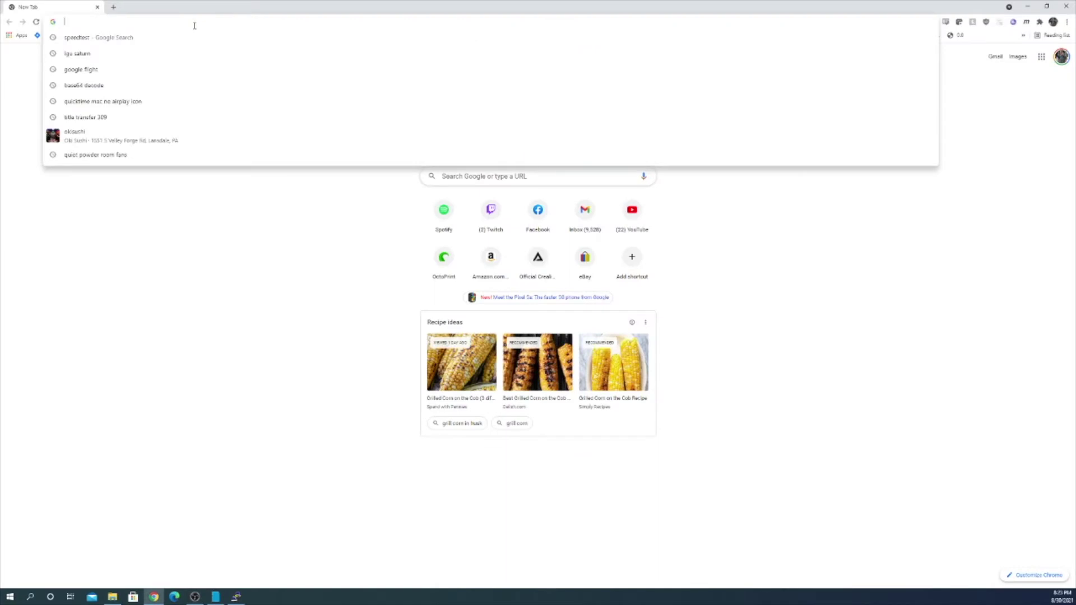
pyautogui.write('192.168.0')
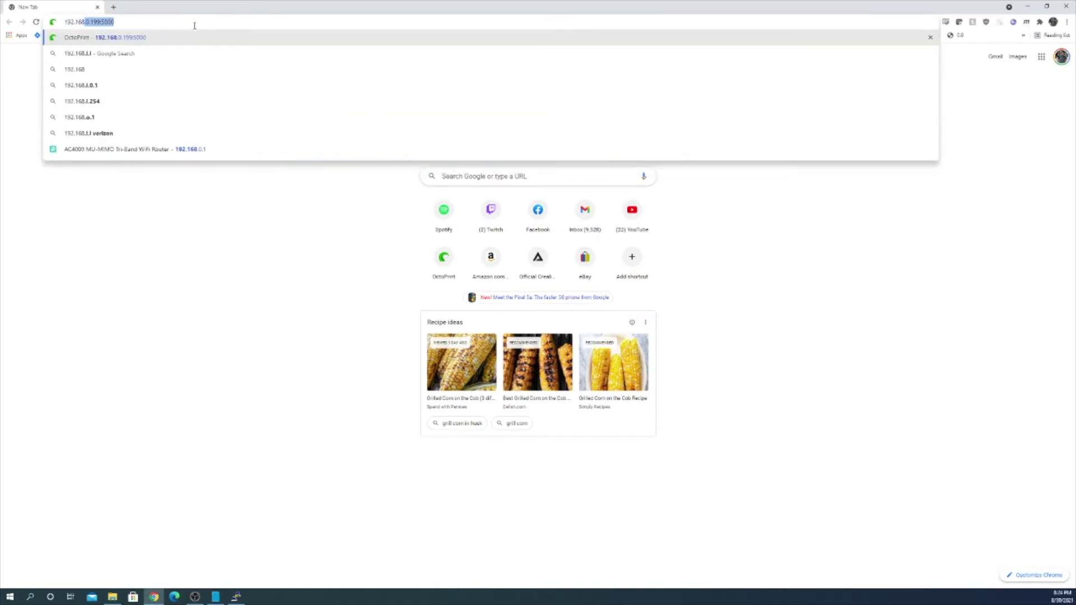
pyautogui.write('.198')
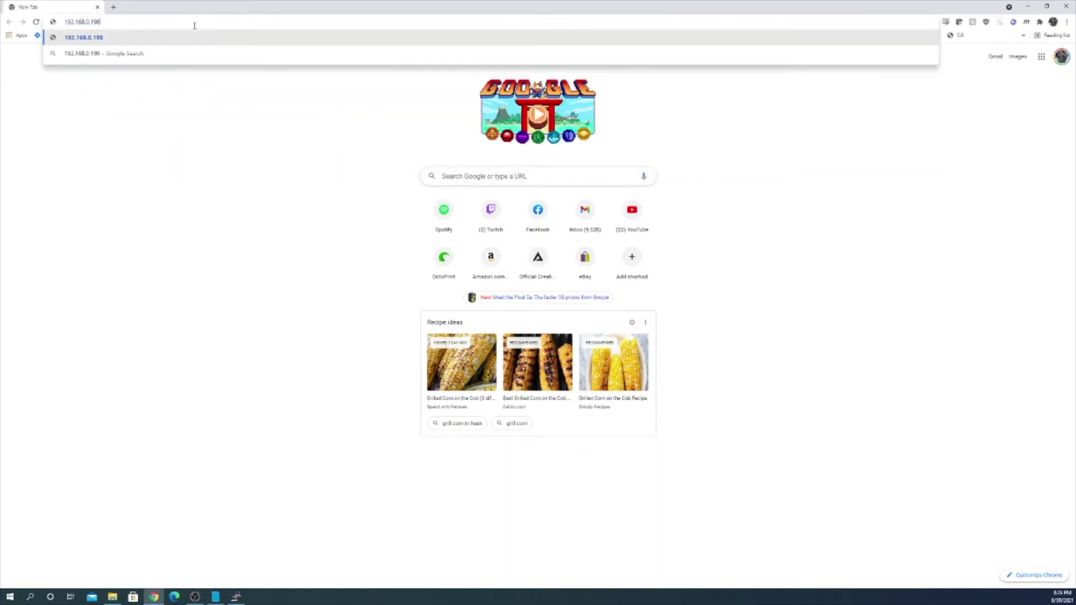
pyautogui.press('Return')
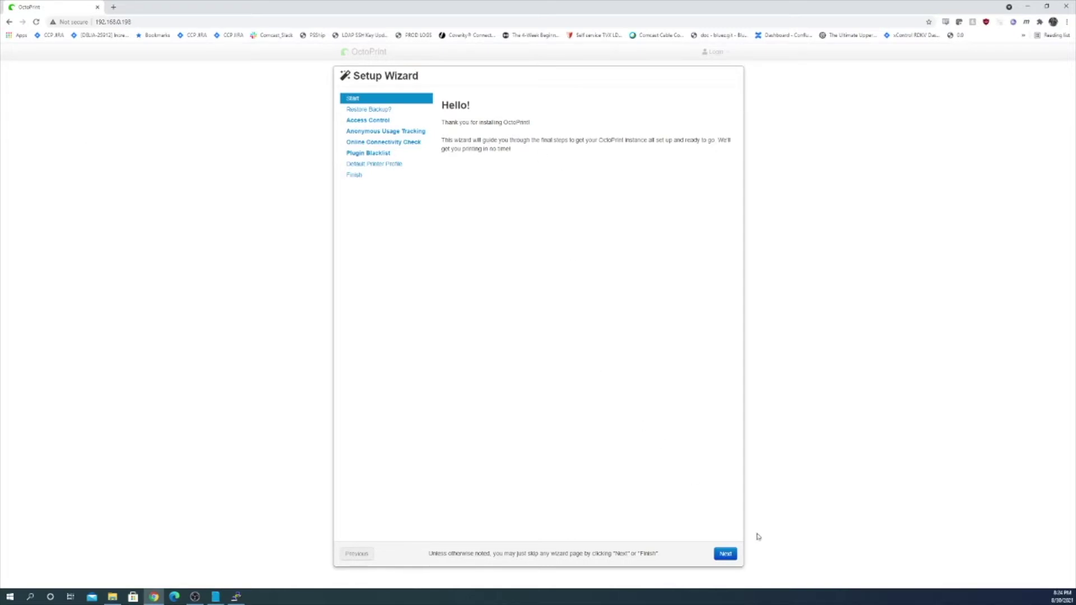
# Skip backup restore and create the admin account with a username and password, not saving it in Chrome.
pyautogui.click(725, 555)
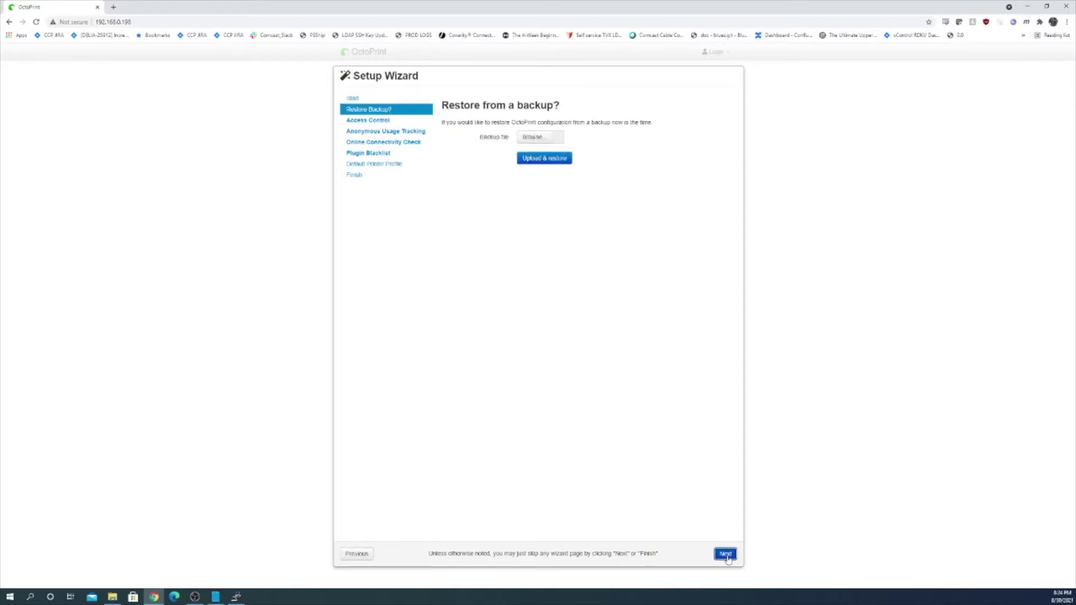
pyautogui.click(726, 555)
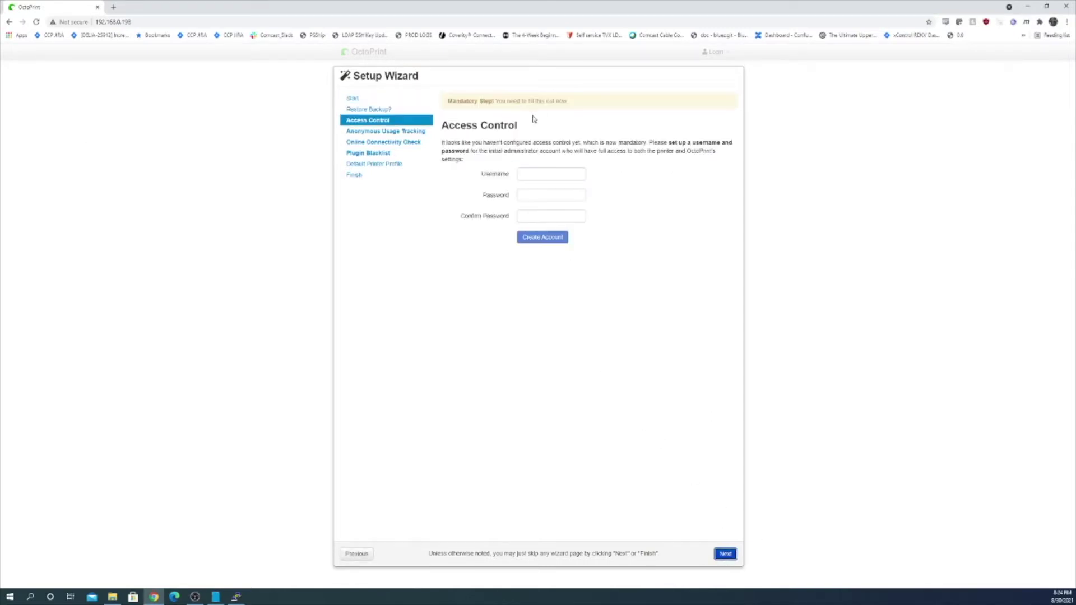
pyautogui.click(535, 175)
pyautogui.write('pointpractical')
pyautogui.press('Tab')
pyautogui.write('*******')
pyautogui.press('Tab')
pyautogui.write('*******')
pyautogui.click(541, 237)
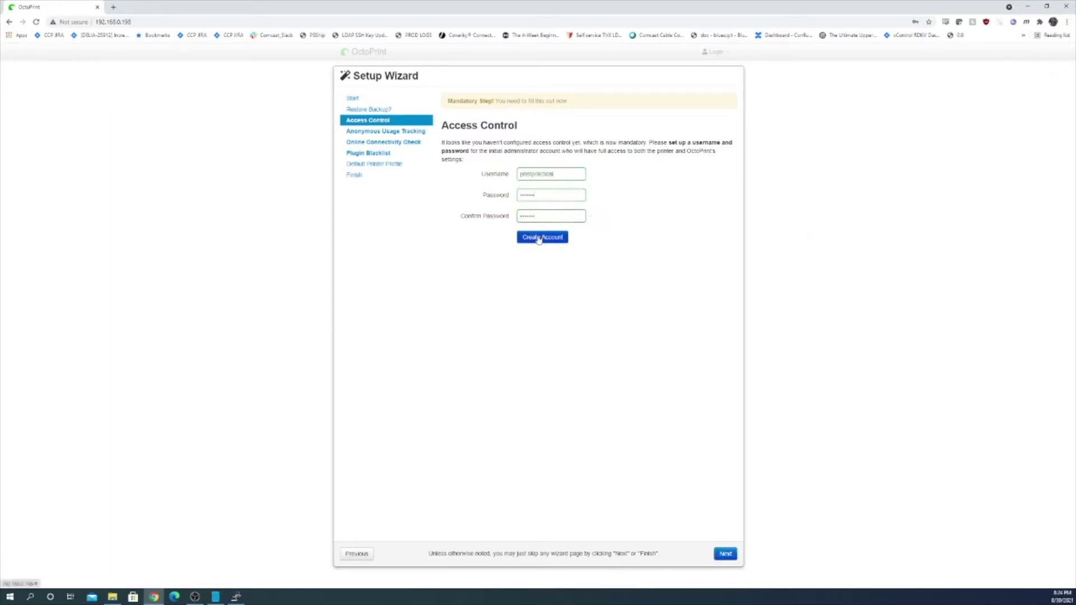
pyautogui.click(920, 141)
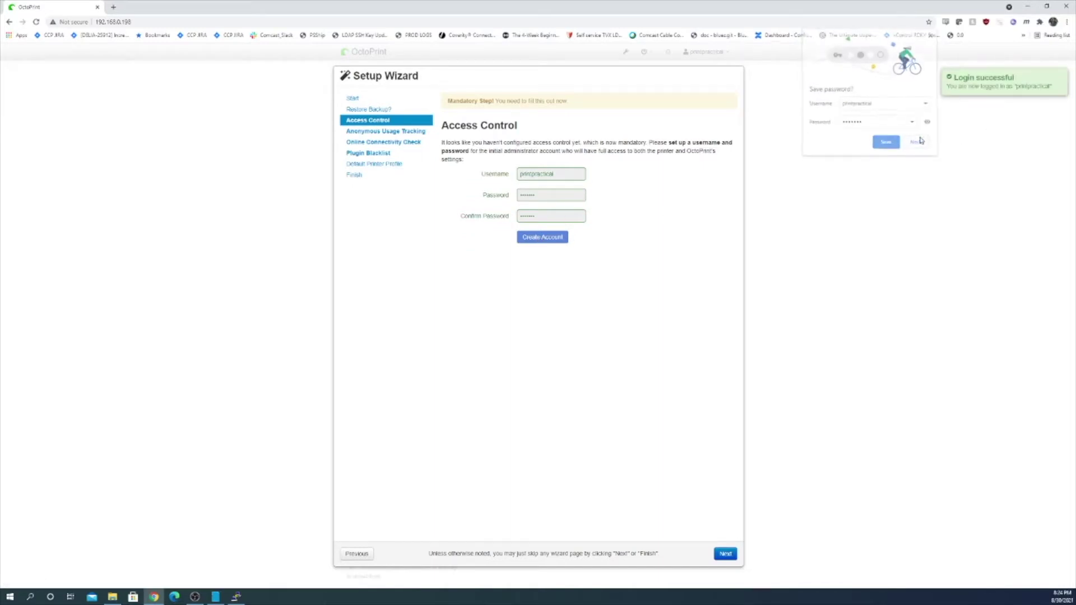
# Disable anonymous usage tracking, leave the connectivity check off, and enable plugin blacklist processing.
pyautogui.click(725, 554)
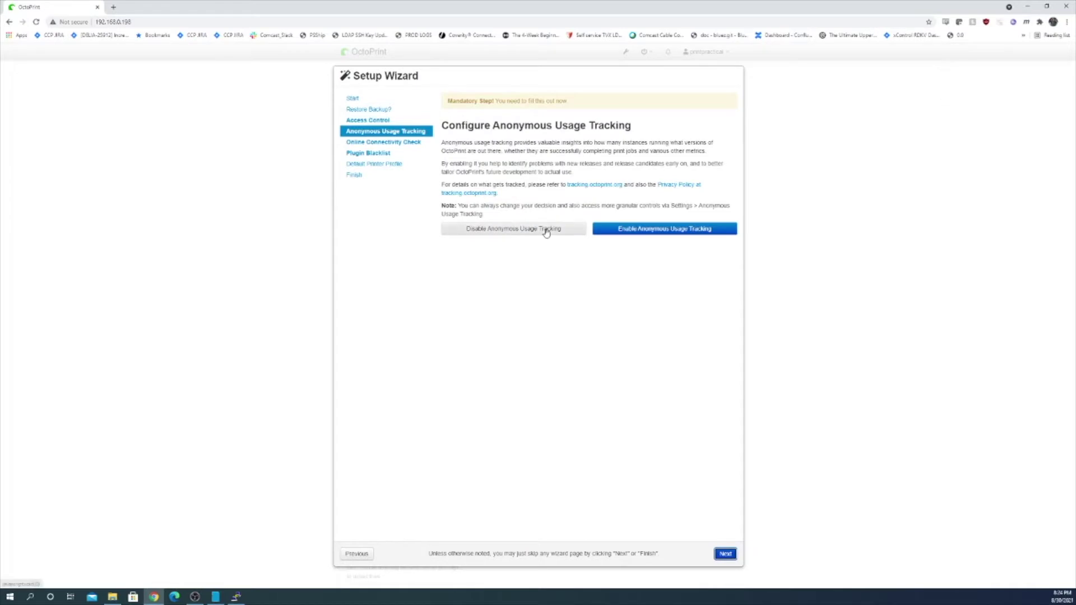
pyautogui.click(536, 230)
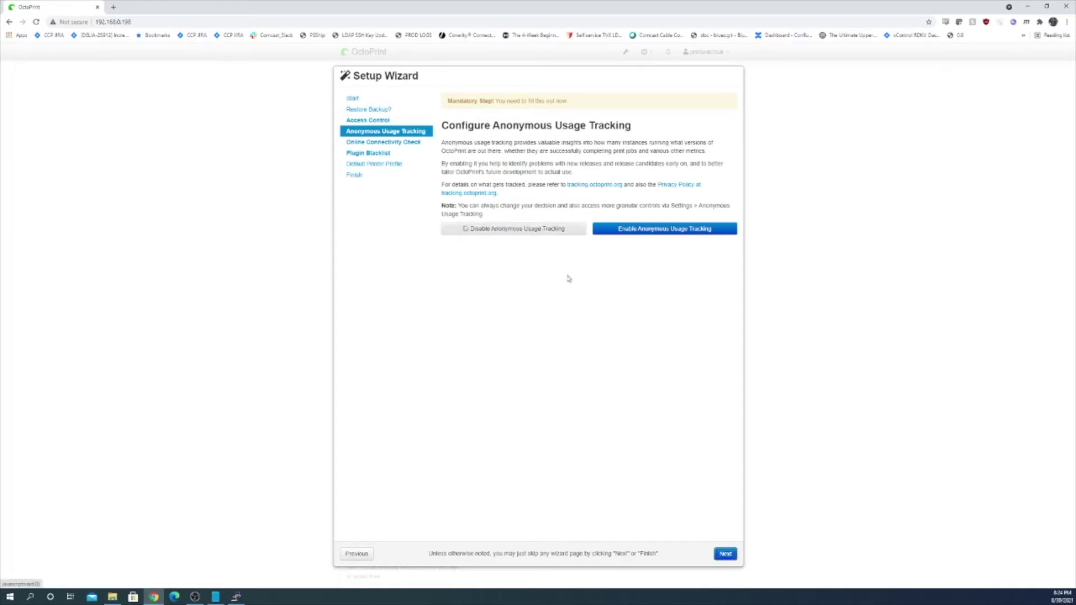
pyautogui.click(725, 554)
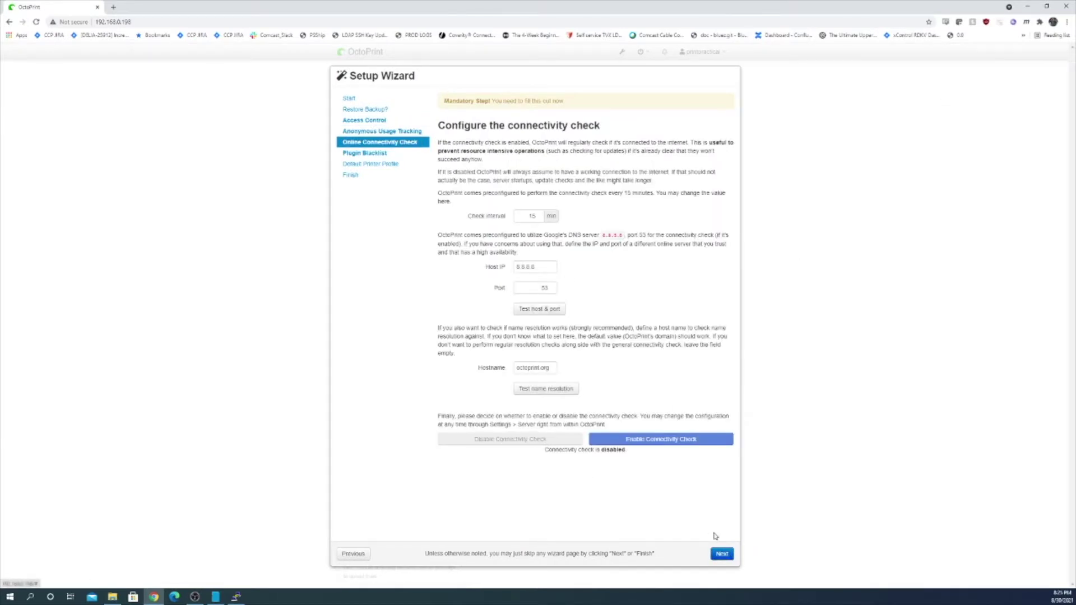
pyautogui.click(722, 554)
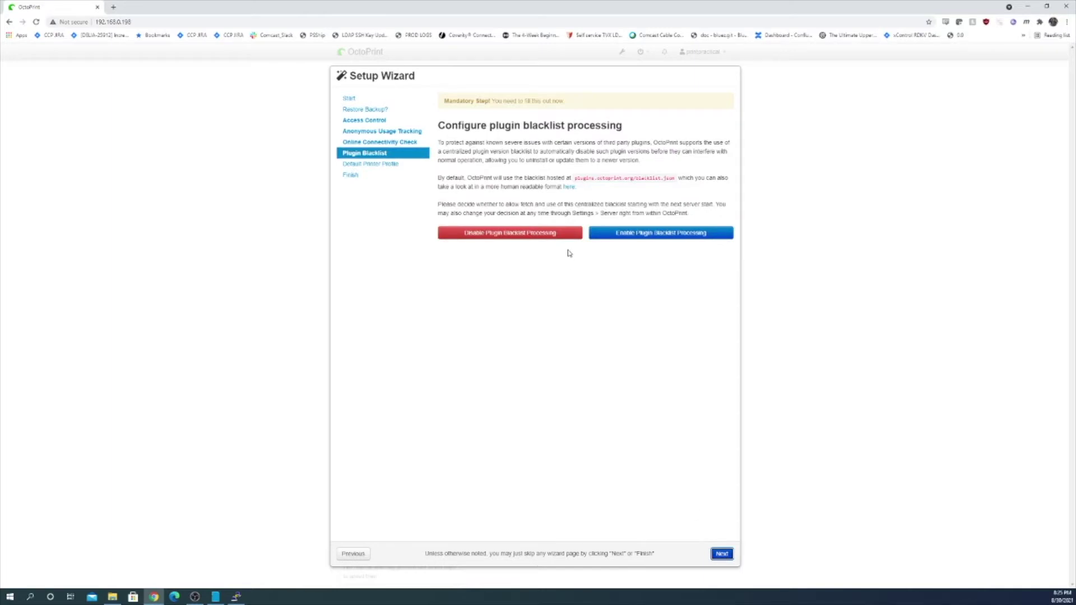
pyautogui.click(625, 235)
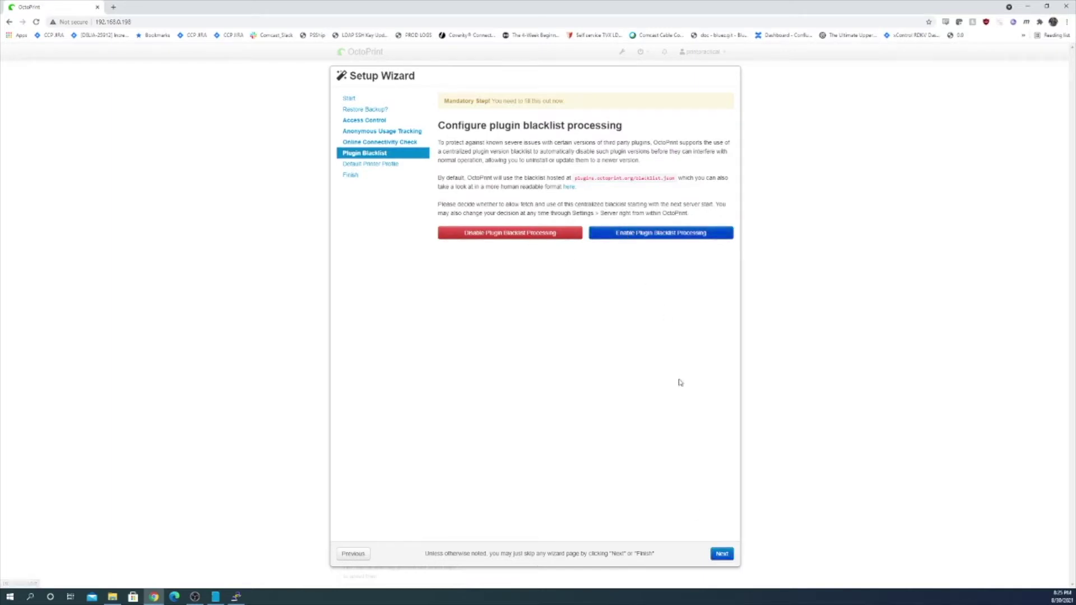
pyautogui.click(722, 552)
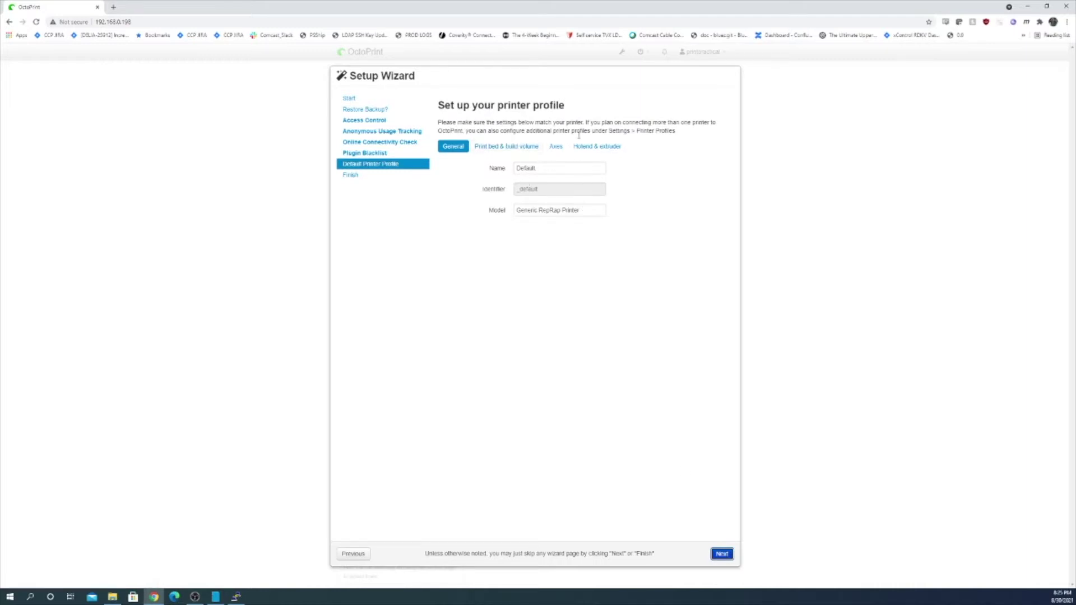
# Rename the printer profile to Ender 3 Pro and adjust the build width.
pyautogui.doubleClick(535, 169)
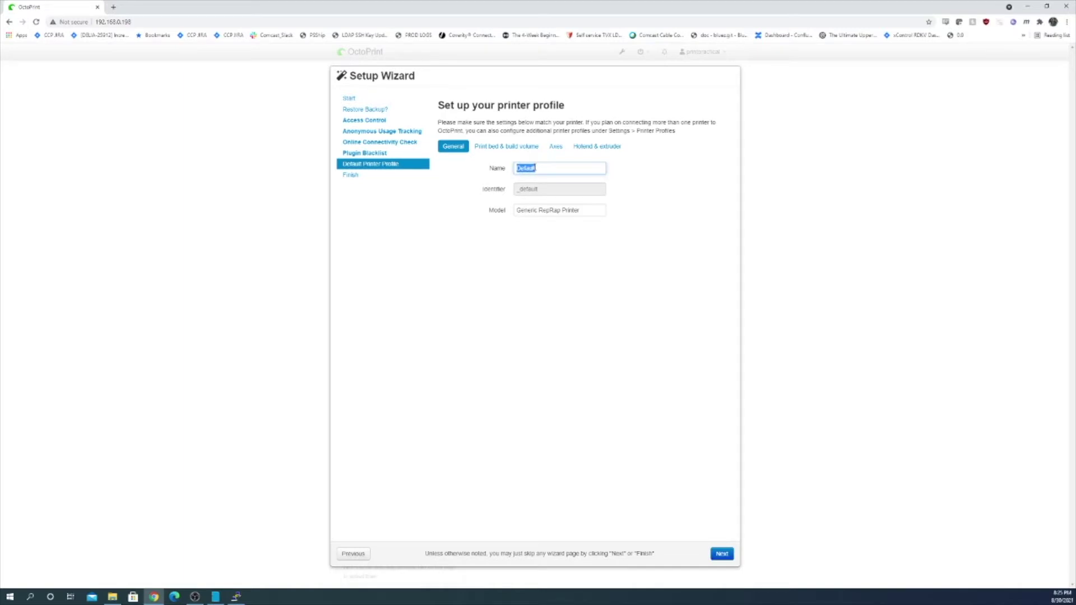
pyautogui.write('Ender 3 Pro')
pyautogui.click(572, 211)
pyautogui.click(497, 146)
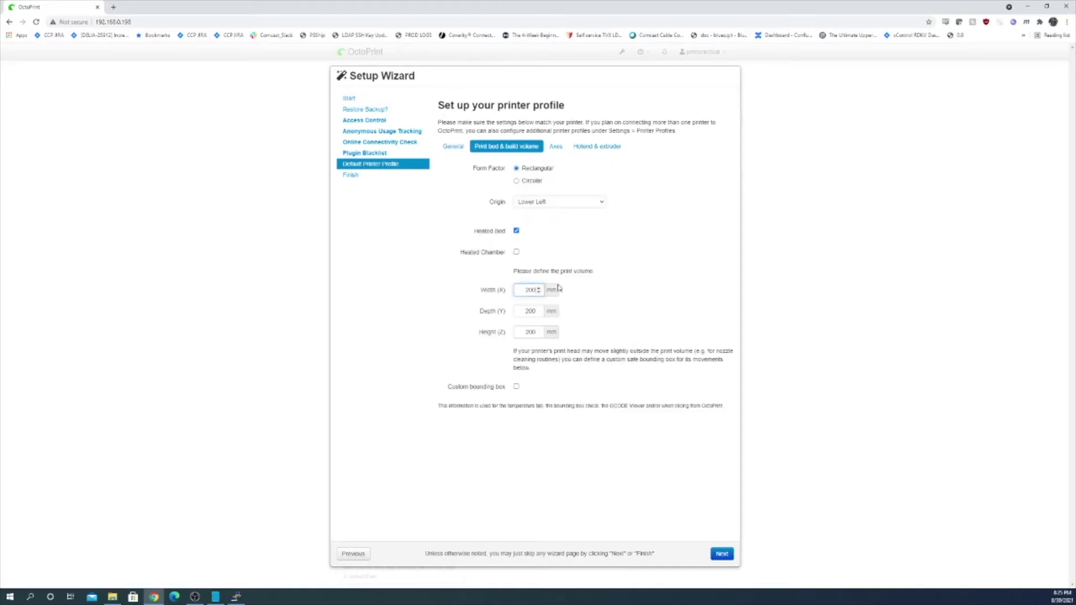
pyautogui.press('Down')
# Set build depth to 220 mm and height to 250 mm, then finish the wizard.
pyautogui.press('Tab')
pyautogui.write('220')
pyautogui.press('Tab')
pyautogui.write('250')
pyautogui.click(727, 556)
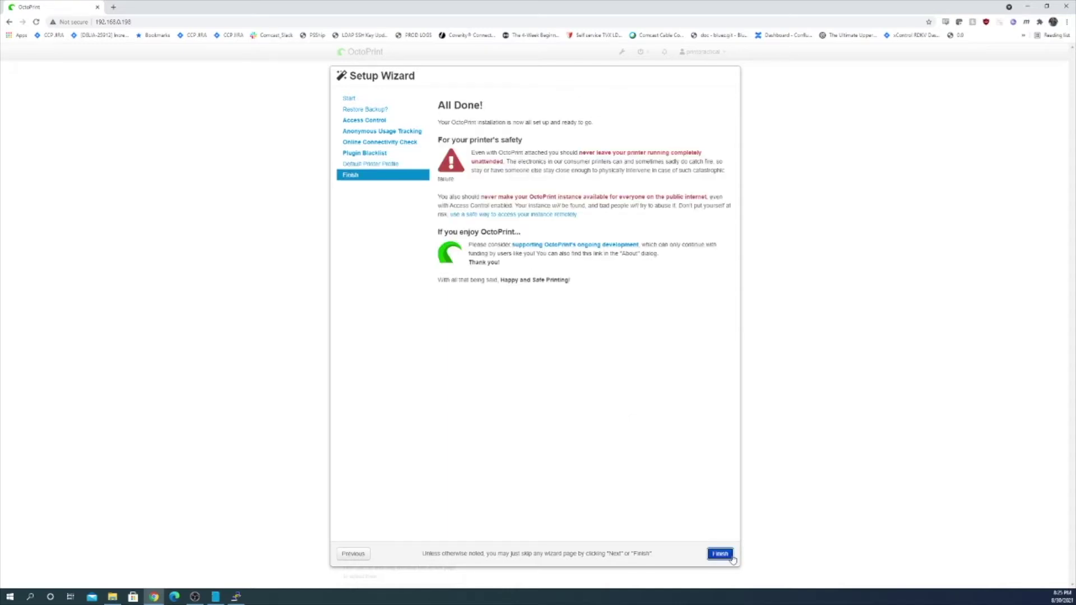
pyautogui.click(731, 556)
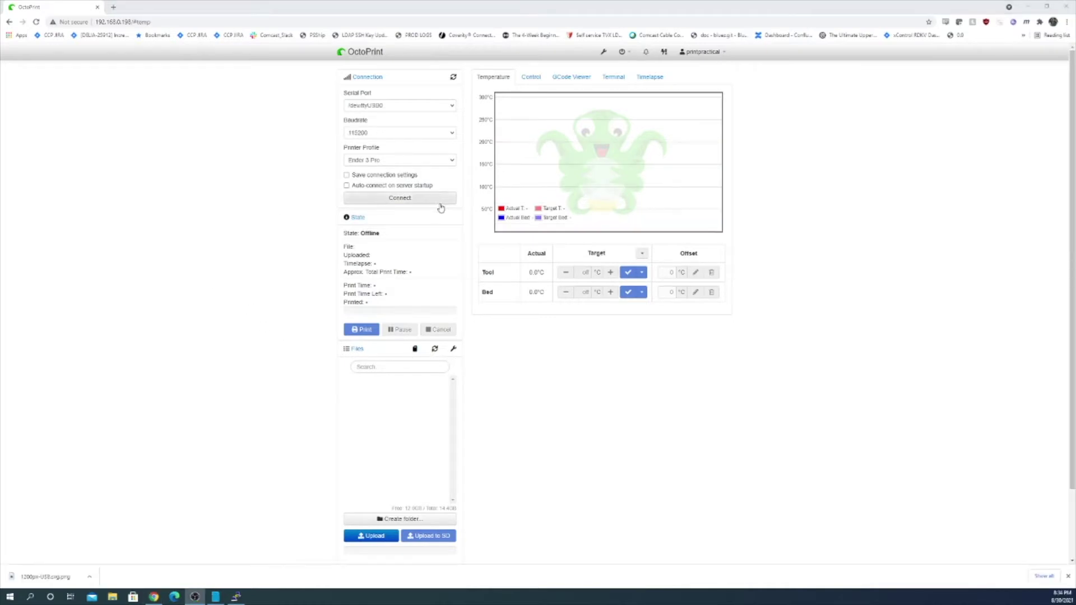
# Connect OctoPrint to the printer from the Connection panel.
pyautogui.click(432, 202)
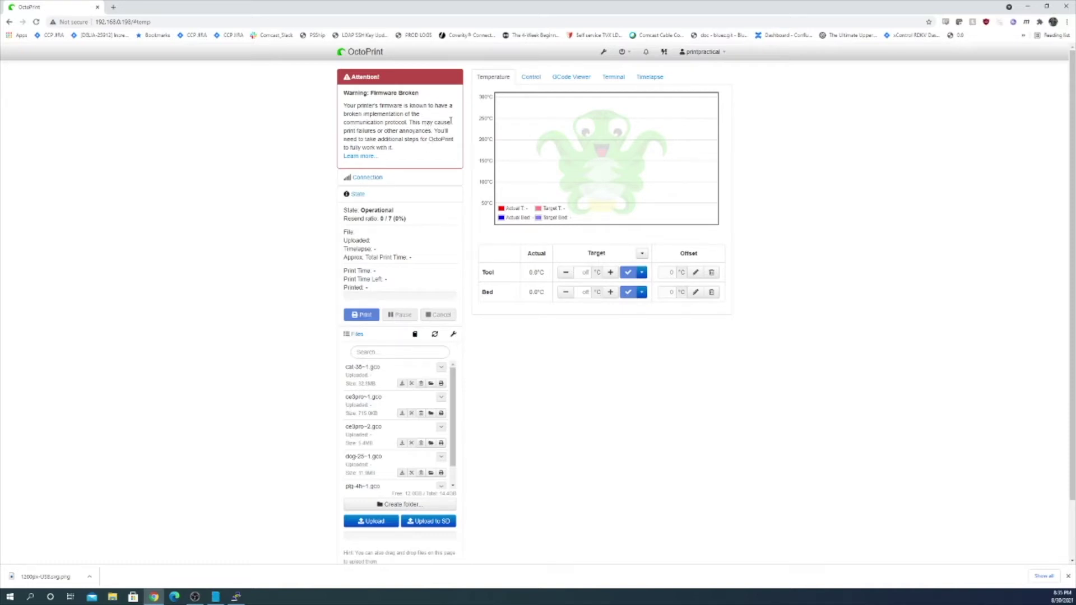
# In the Control tab, jog the print head up in Z, then along X+ and Y+.
pyautogui.click(537, 78)
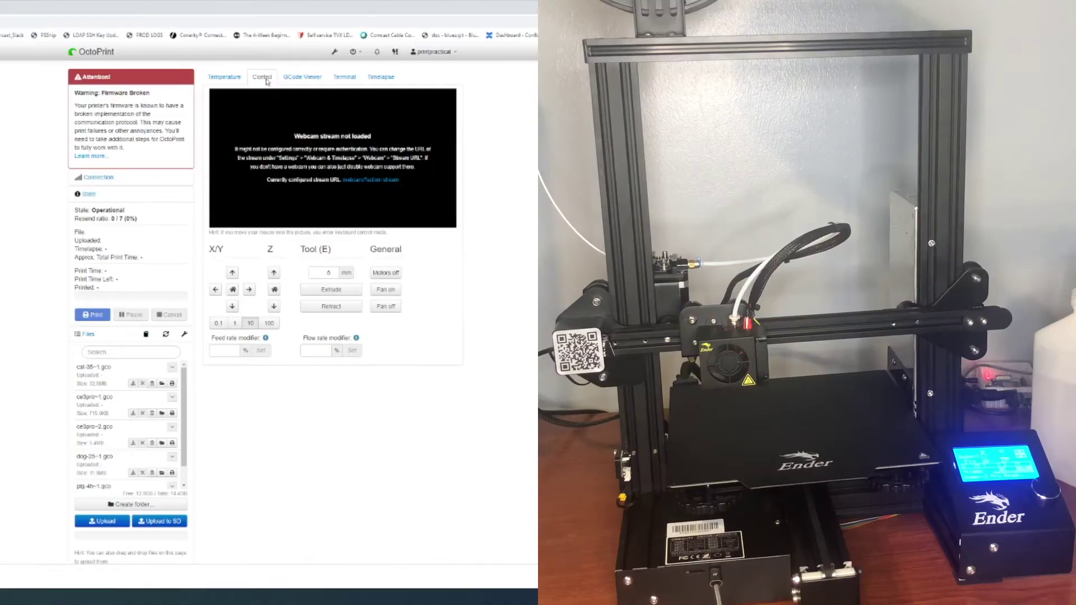
pyautogui.click(273, 275)
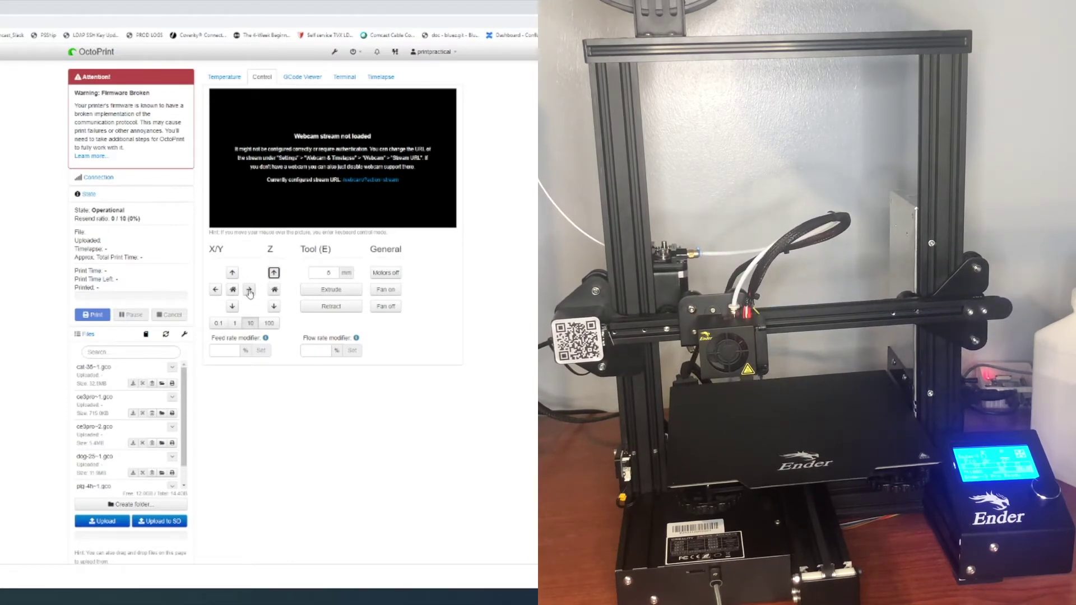
pyautogui.click(250, 292)
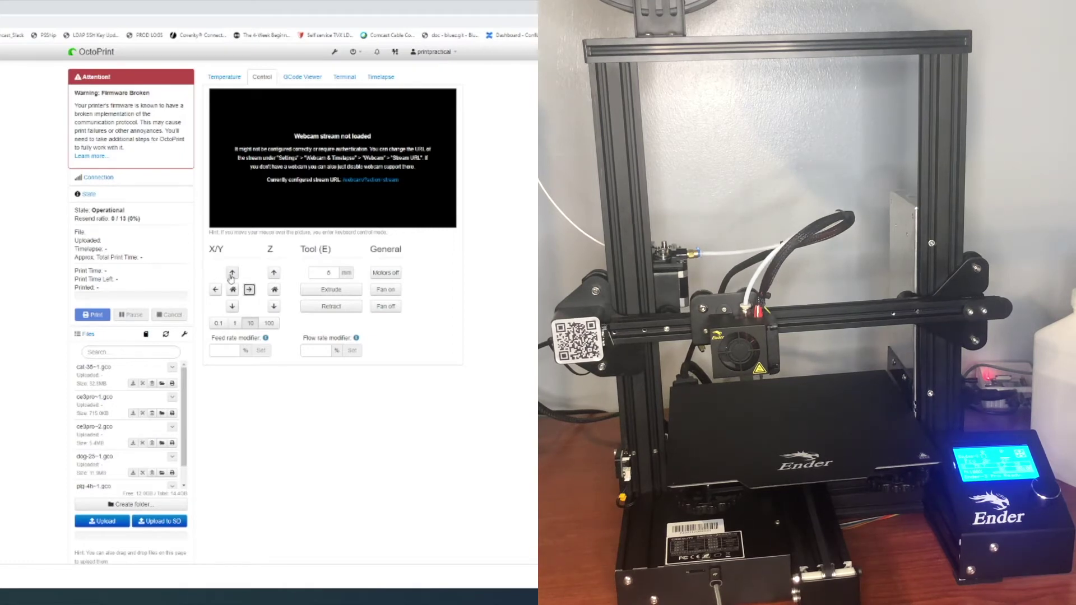
pyautogui.click(231, 274)
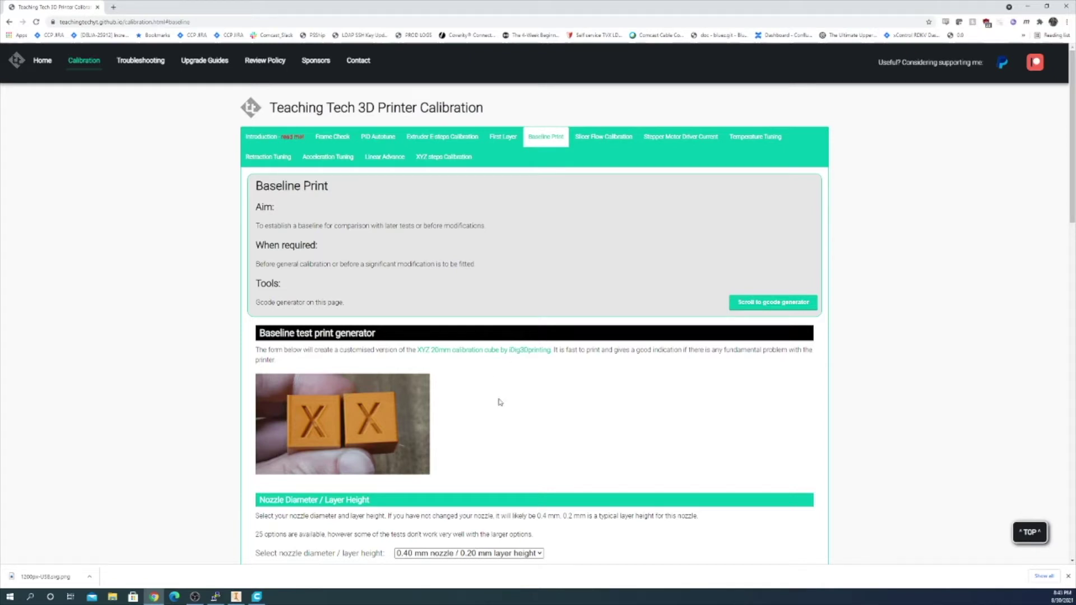
# Download xyzCalibration_cube.stl from Thingiverse and save the Cura-sliced cube as G-code.
pyautogui.click(438, 358)
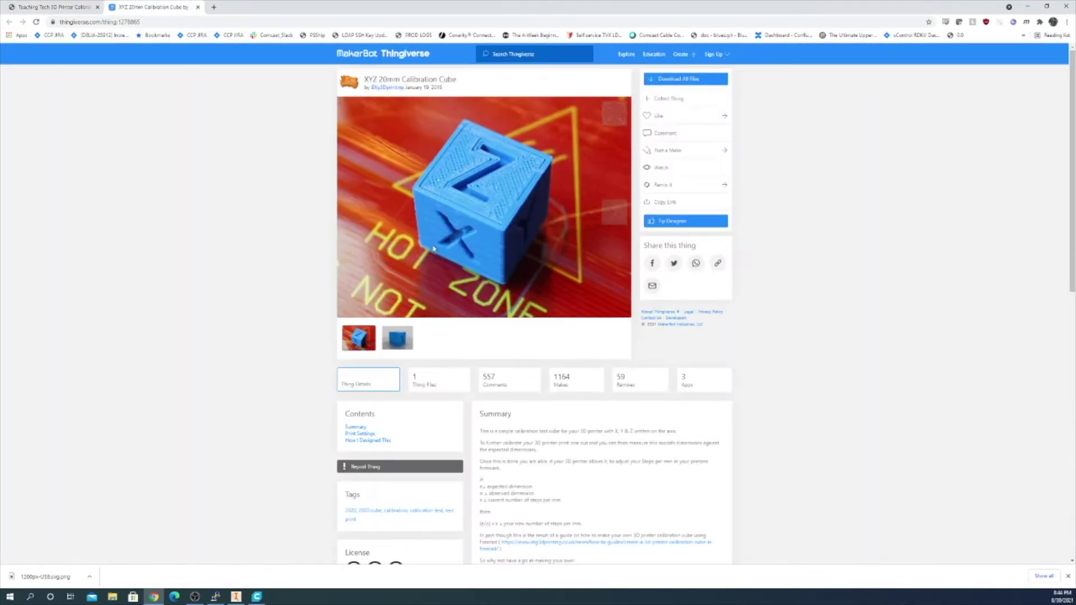
pyautogui.click(429, 391)
pyautogui.click(571, 443)
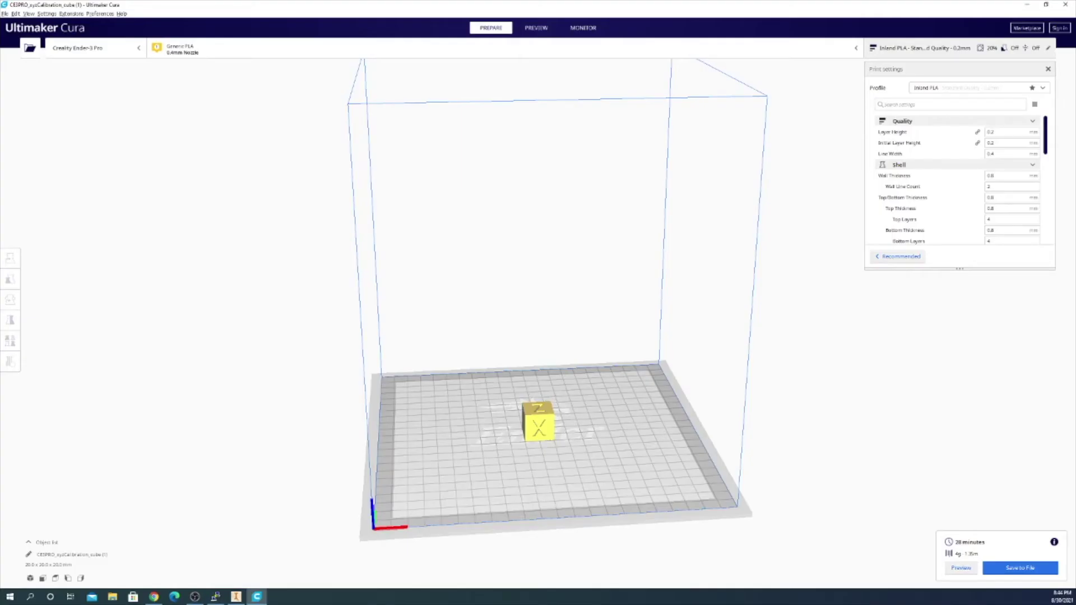
pyautogui.click(1020, 568)
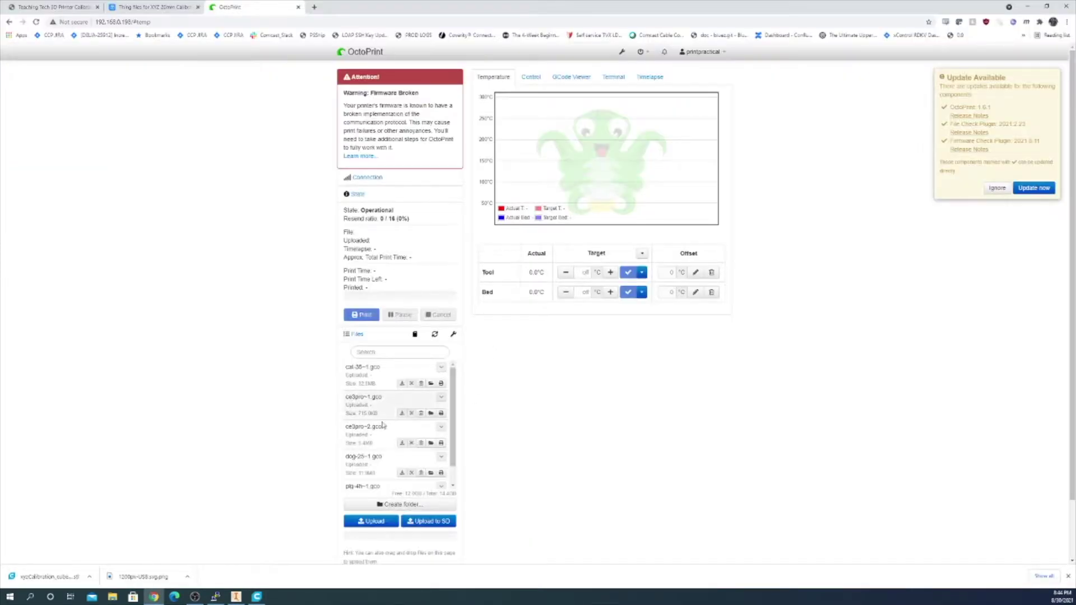
# Upload the sliced calibration cube G-code to OctoPrint and start printing it.
pyautogui.click(372, 523)
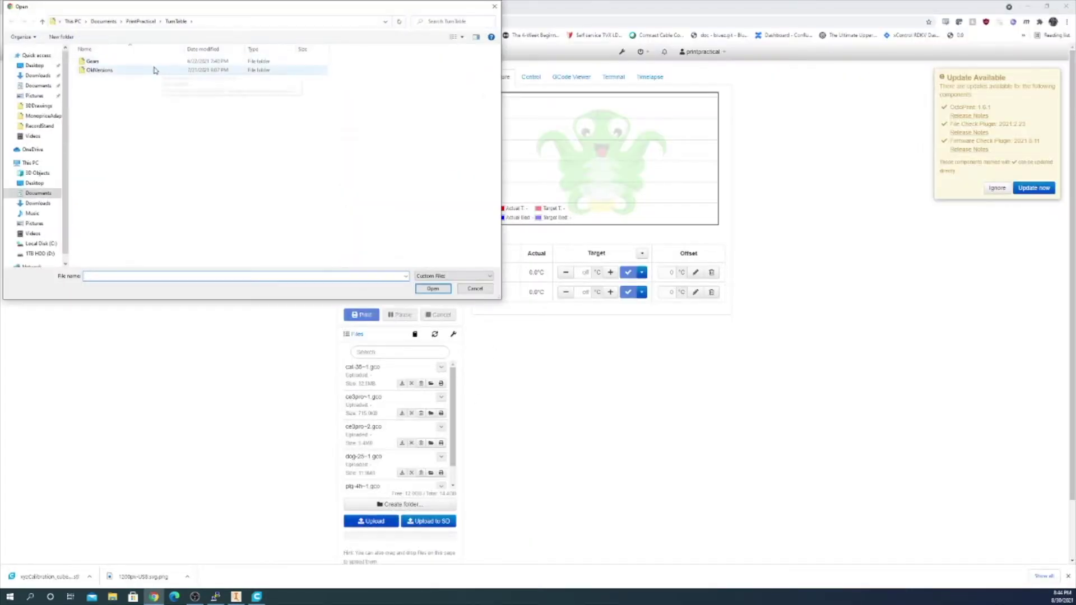
pyautogui.click(107, 21)
pyautogui.doubleClick(115, 71)
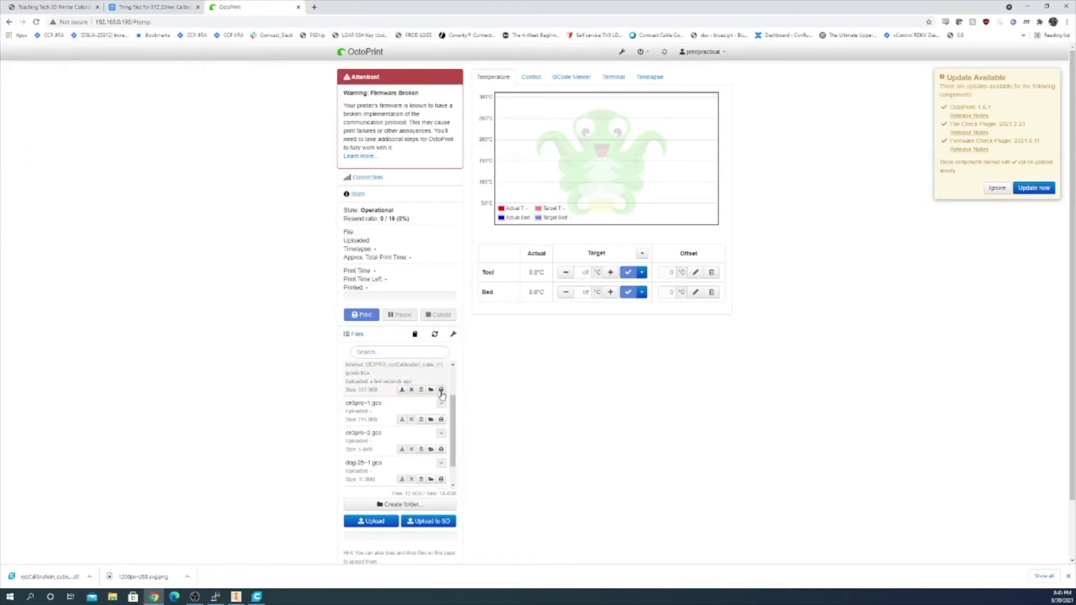
pyautogui.click(441, 391)
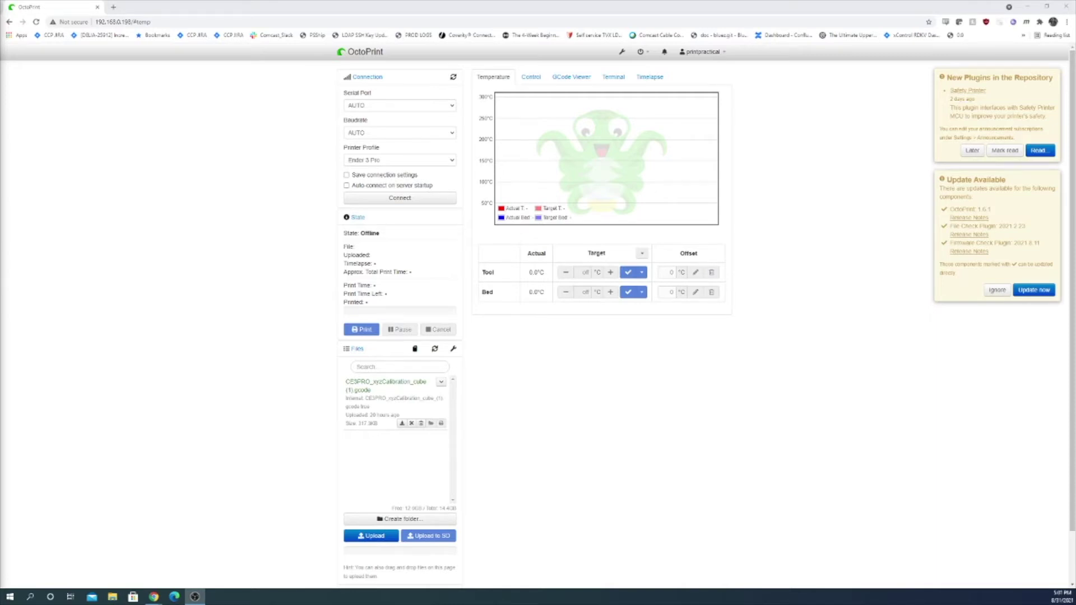
# Reconnect to the printer and send M303 E0 S215 U1 to autotune the hotend at 215 °C.
pyautogui.click(407, 197)
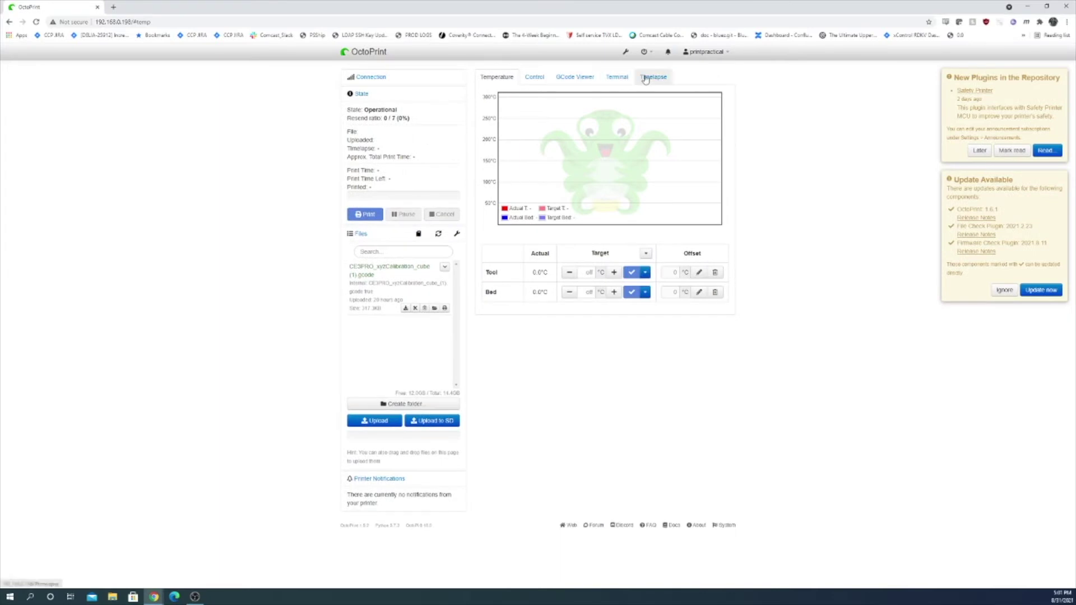
pyautogui.click(616, 77)
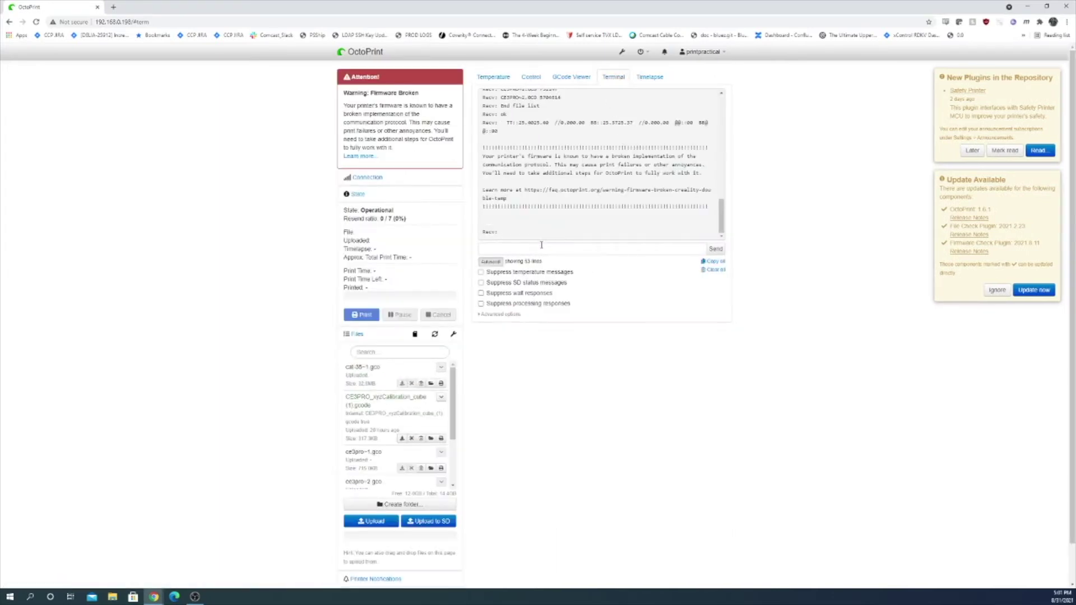
pyautogui.click(542, 245)
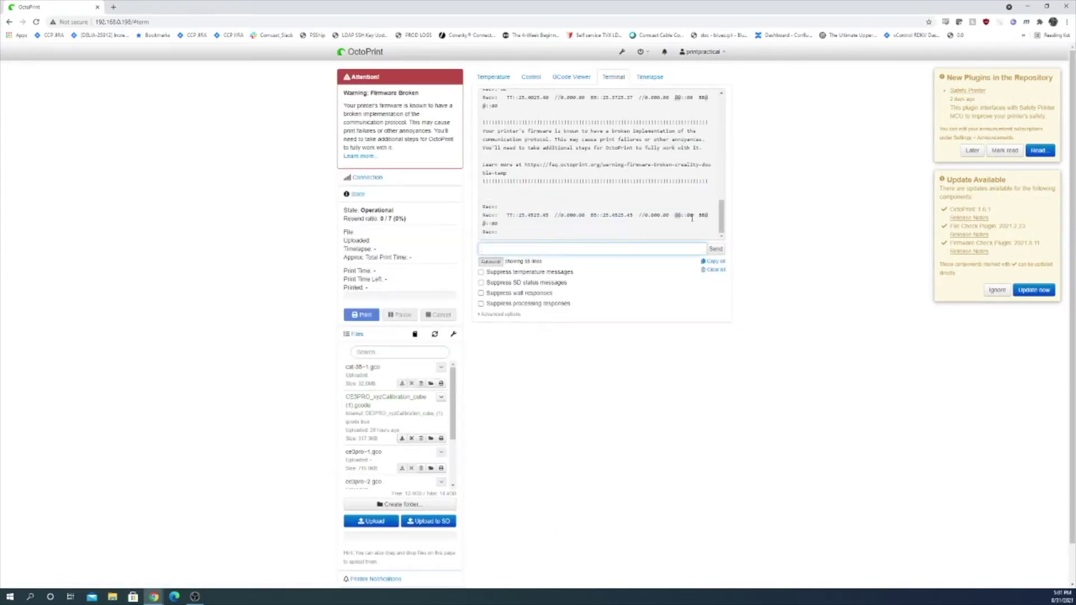
pyautogui.write('M303 E0 S215 U1')
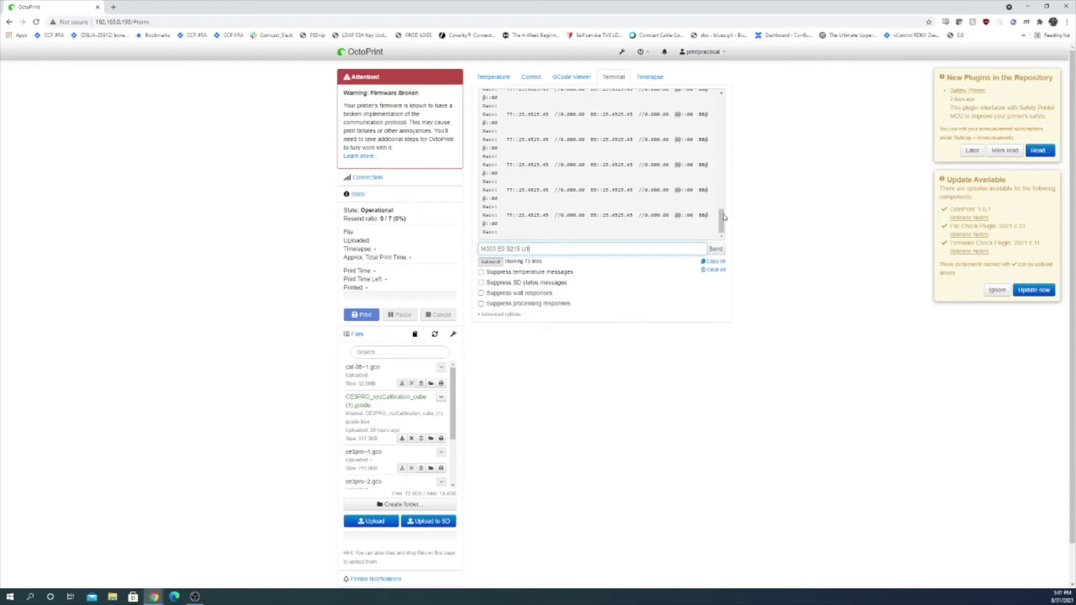
pyautogui.click(721, 252)
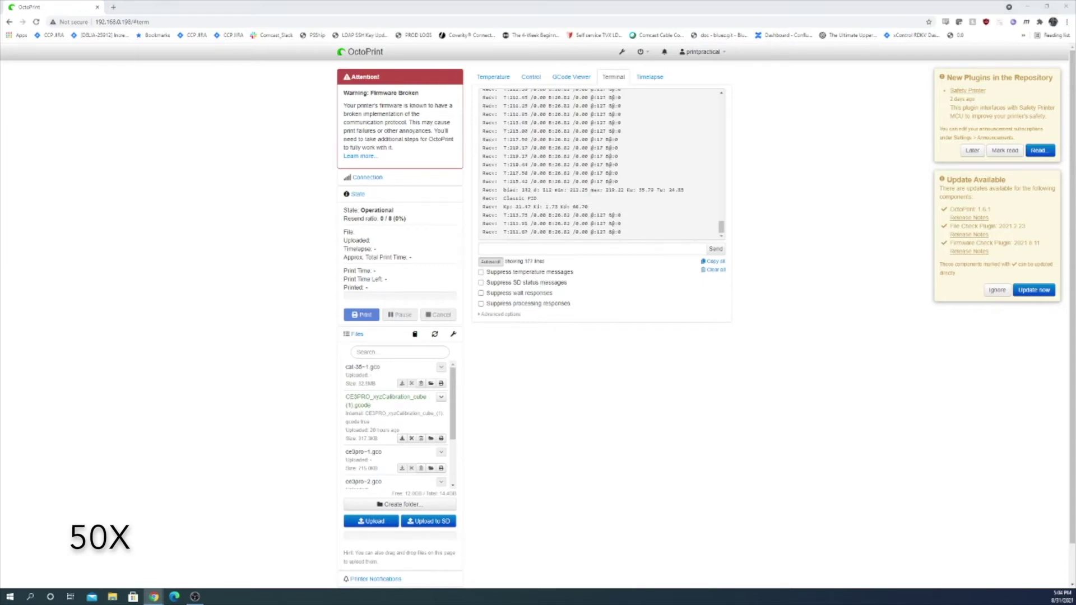
pyautogui.moveTo(495, 173); pyautogui.dragTo(577, 173)
# Send M500 from the terminal to store the new PID constants in EEPROM.
pyautogui.click(578, 174)
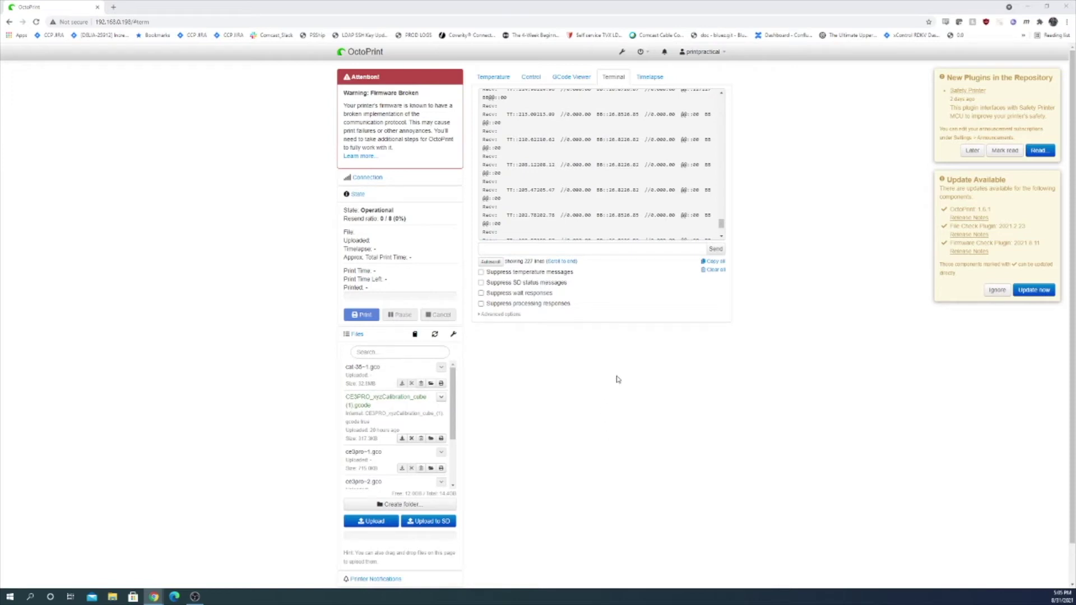
pyautogui.click(611, 244)
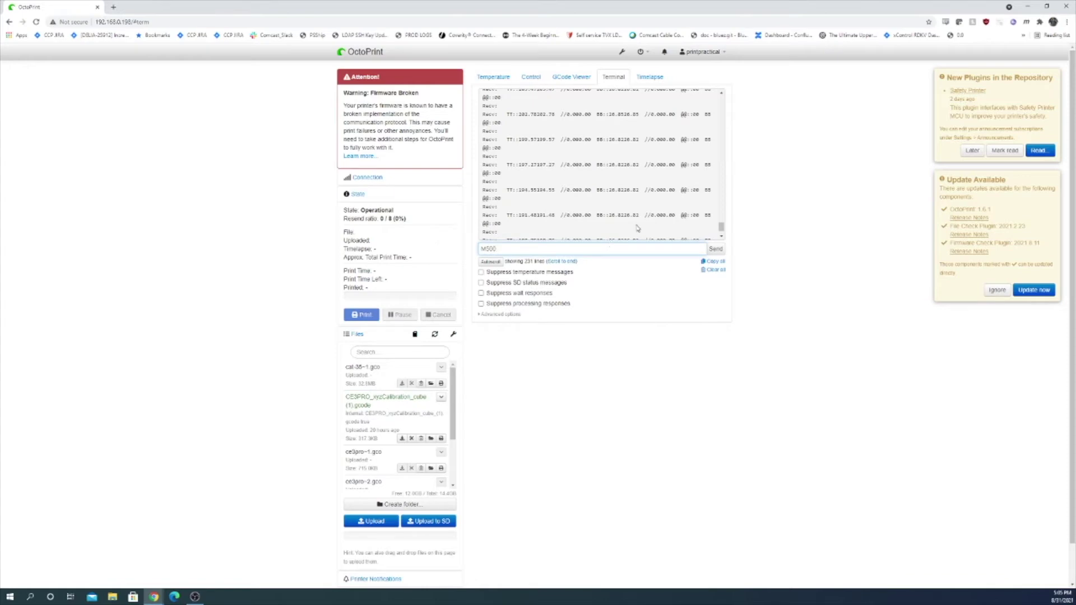
pyautogui.click(714, 249)
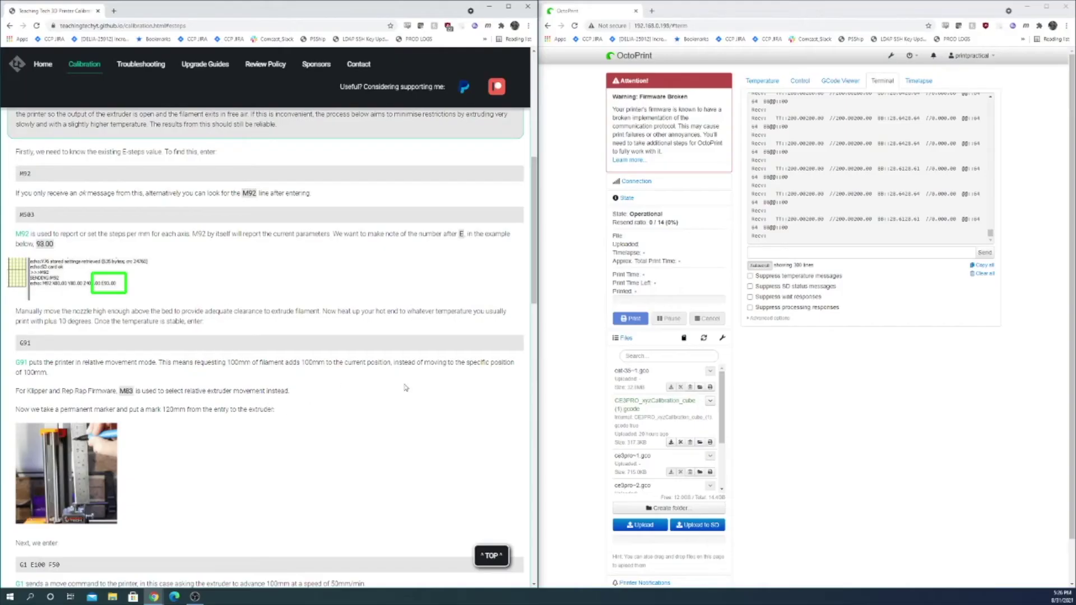
# Send M92 and read the printer's current E-steps value of 93.00 in the log.
pyautogui.click(830, 255)
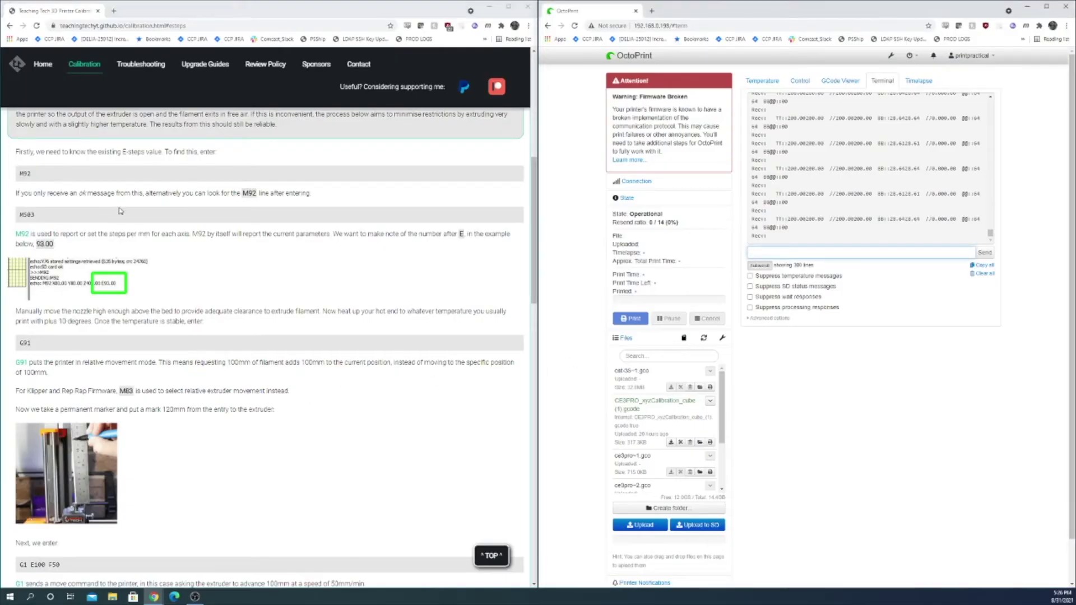
pyautogui.scroll(2, 120, 211)
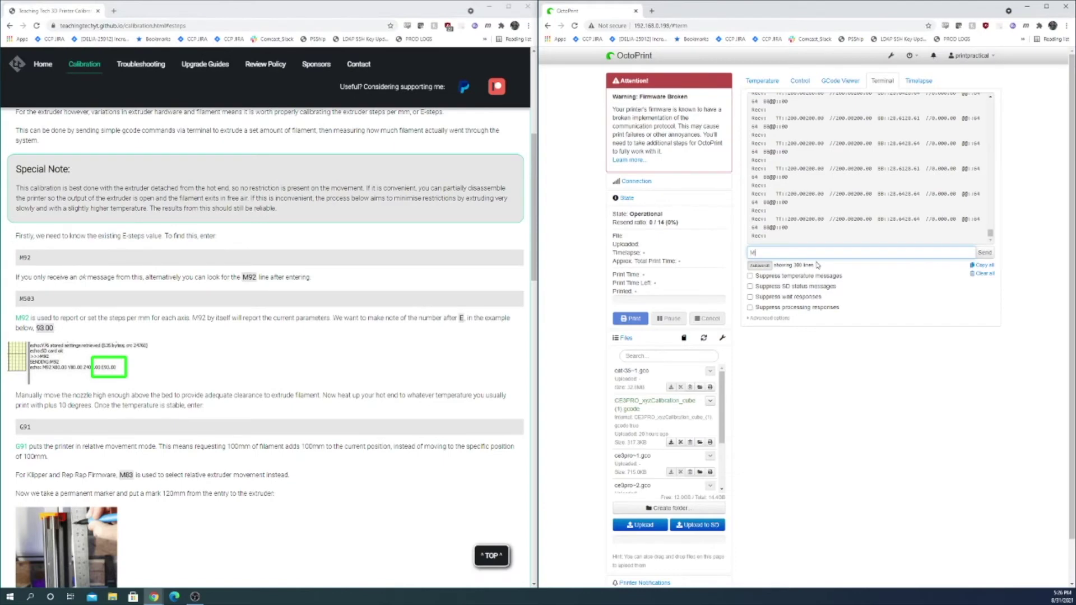
pyautogui.write('M92')
pyautogui.press('Return')
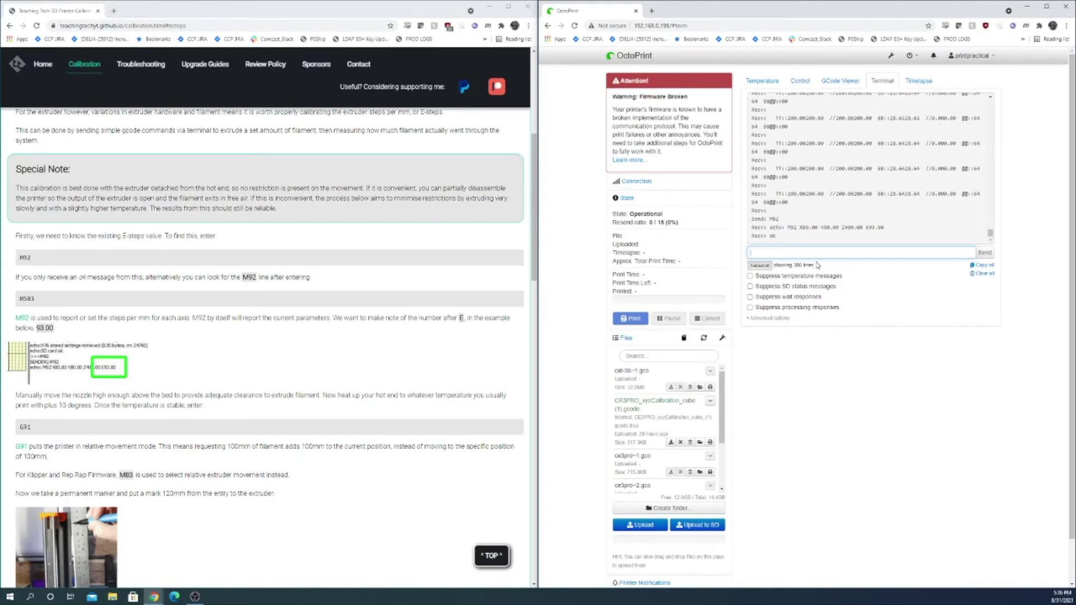
pyautogui.moveTo(885, 202); pyautogui.dragTo(868, 202)
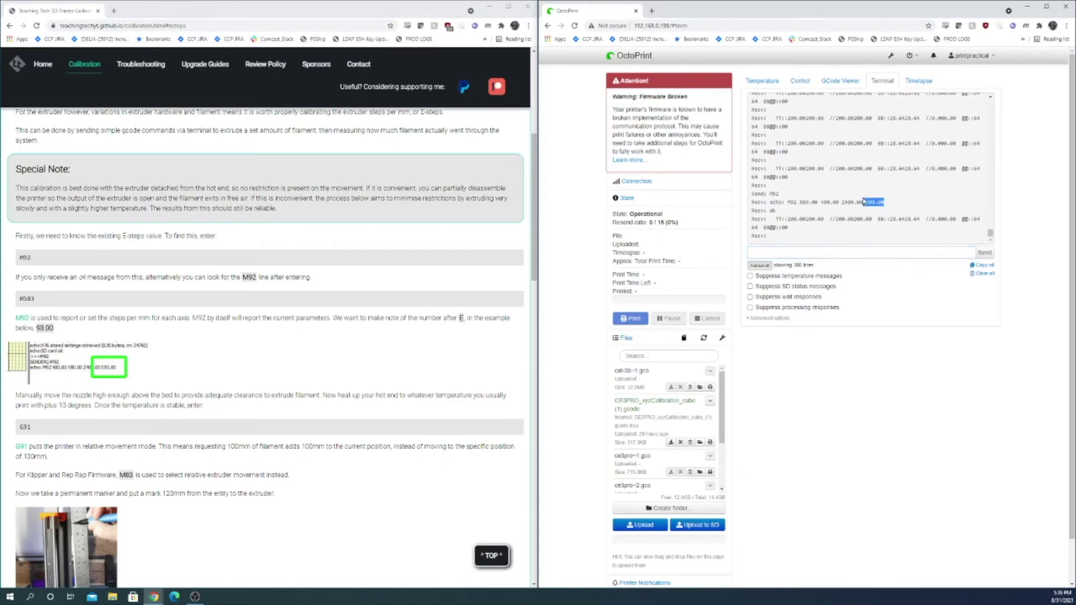
pyautogui.click(884, 176)
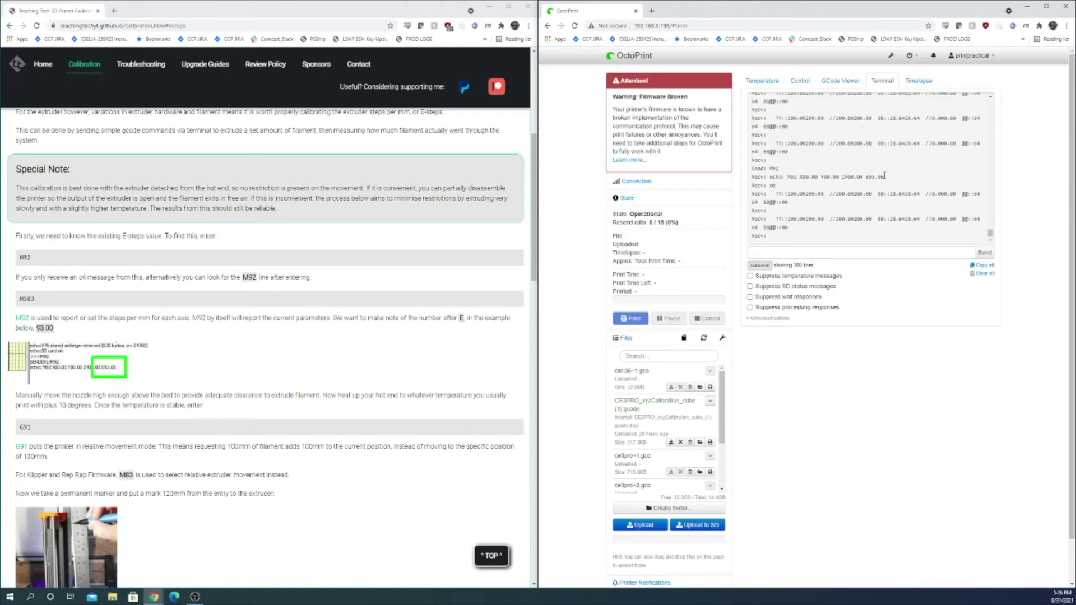
pyautogui.moveTo(884, 175); pyautogui.dragTo(868, 175)
# Send G91 for relative positioning, then G1 E100 F50 to extrude 100 mm slowly.
pyautogui.click(797, 253)
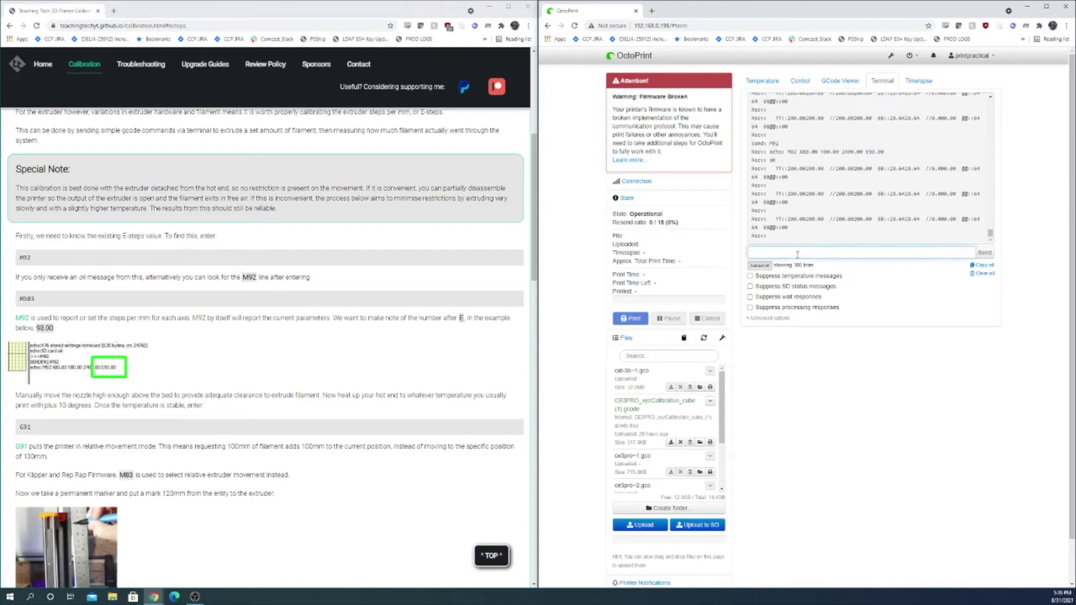
pyautogui.scroll(-2, 322, 337)
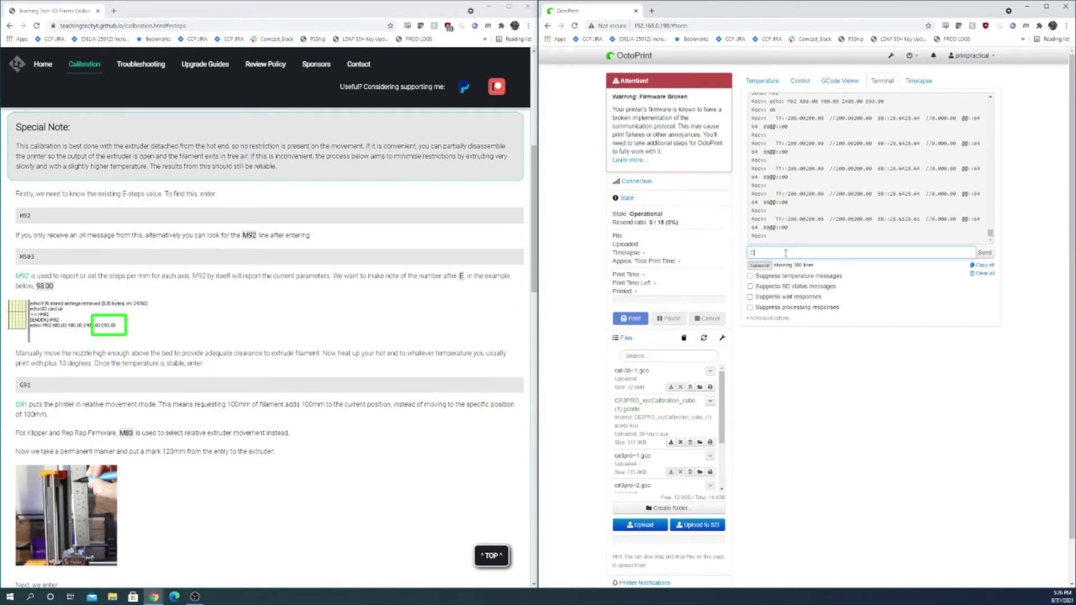
pyautogui.write('G91')
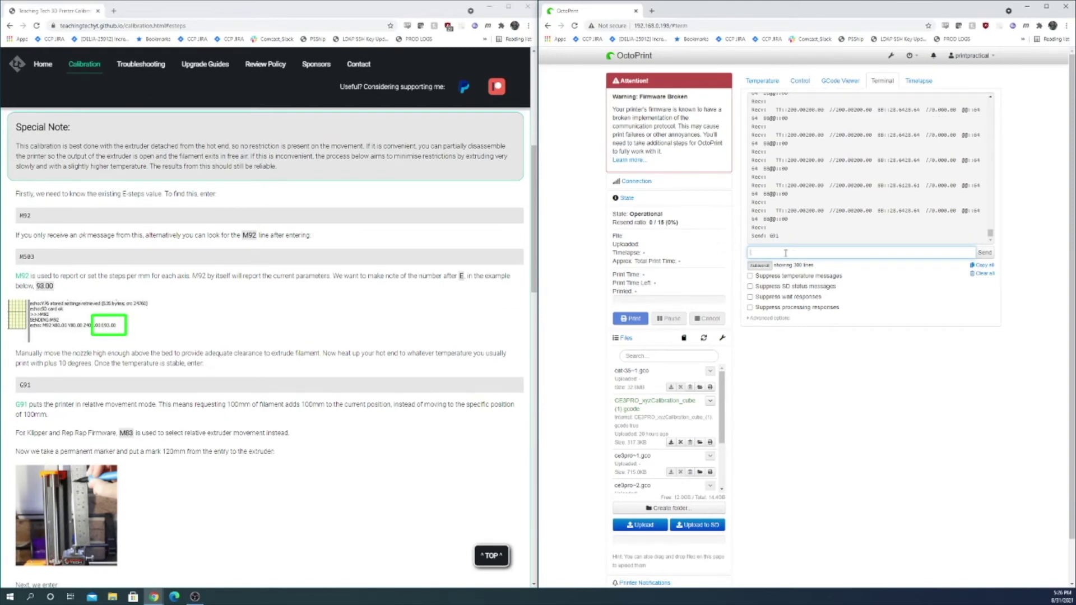
pyautogui.press('Return')
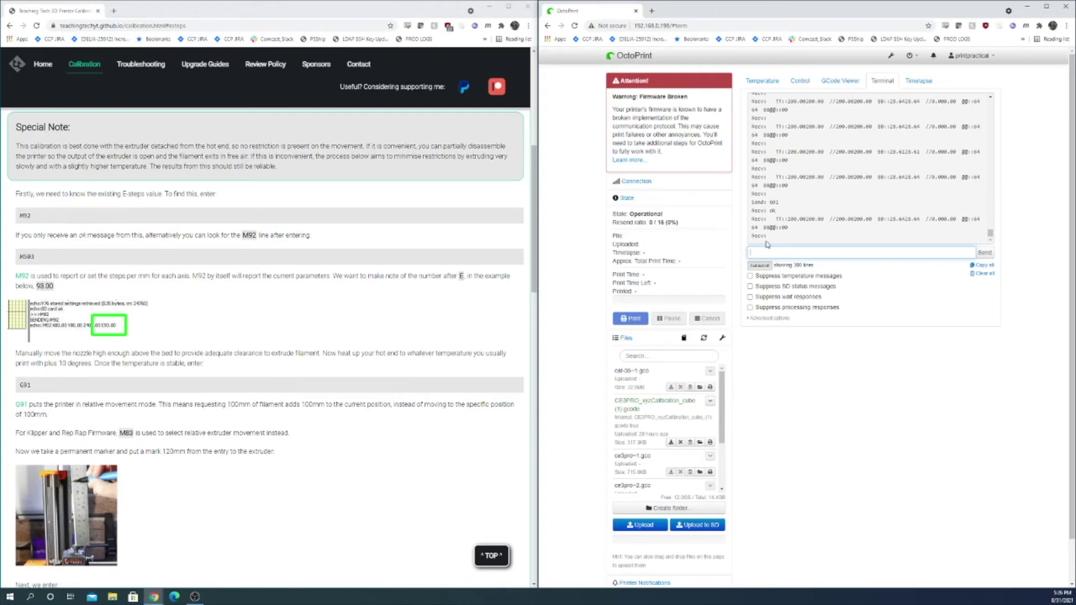
pyautogui.scroll(-5, 212, 323)
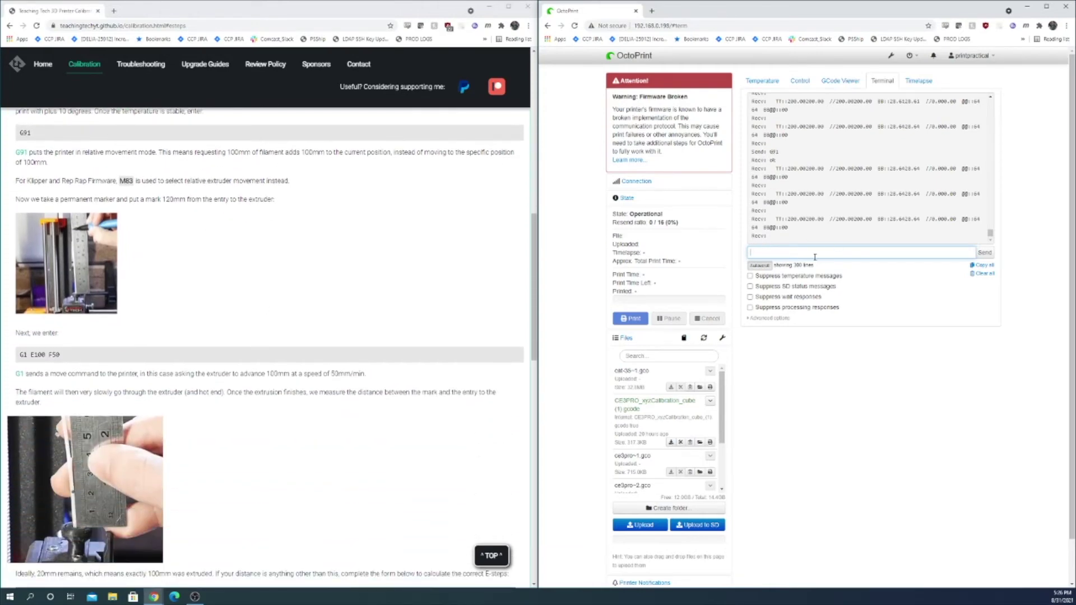
pyautogui.write('G1')
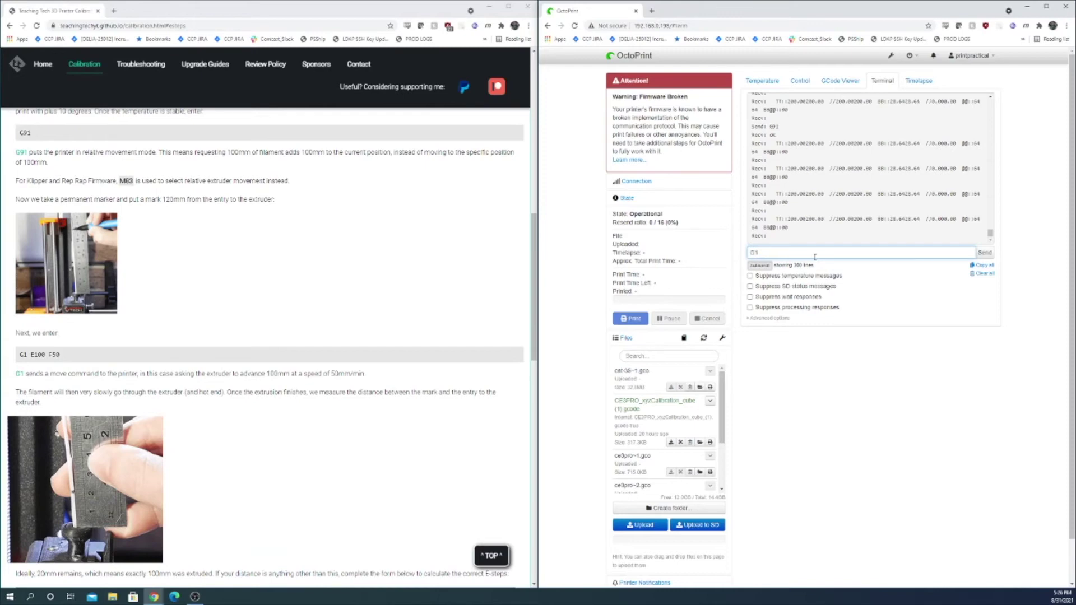
pyautogui.write(' E100 F50')
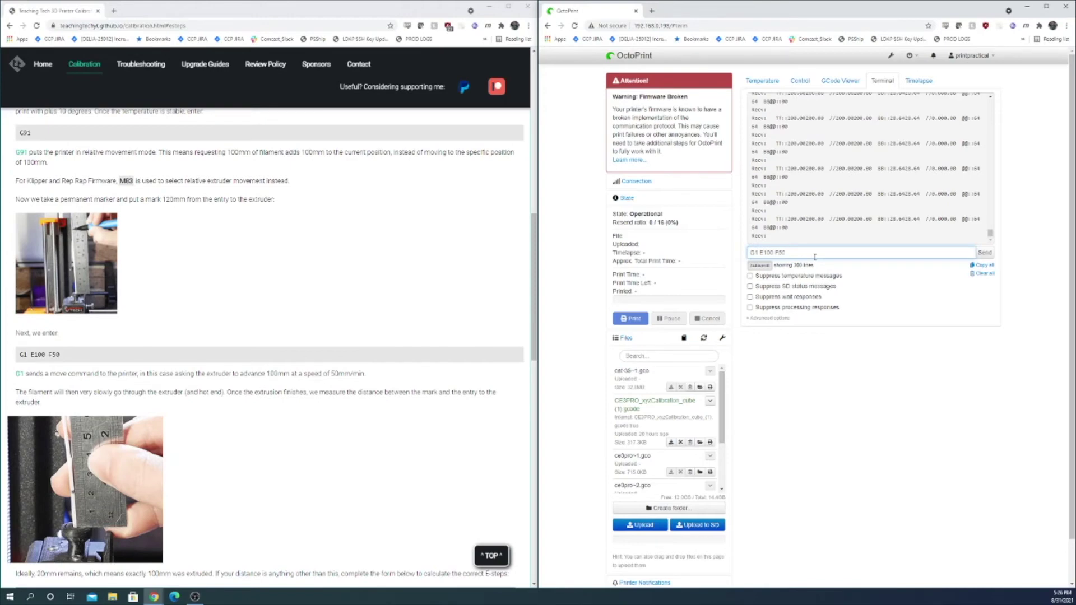
pyautogui.press('Return')
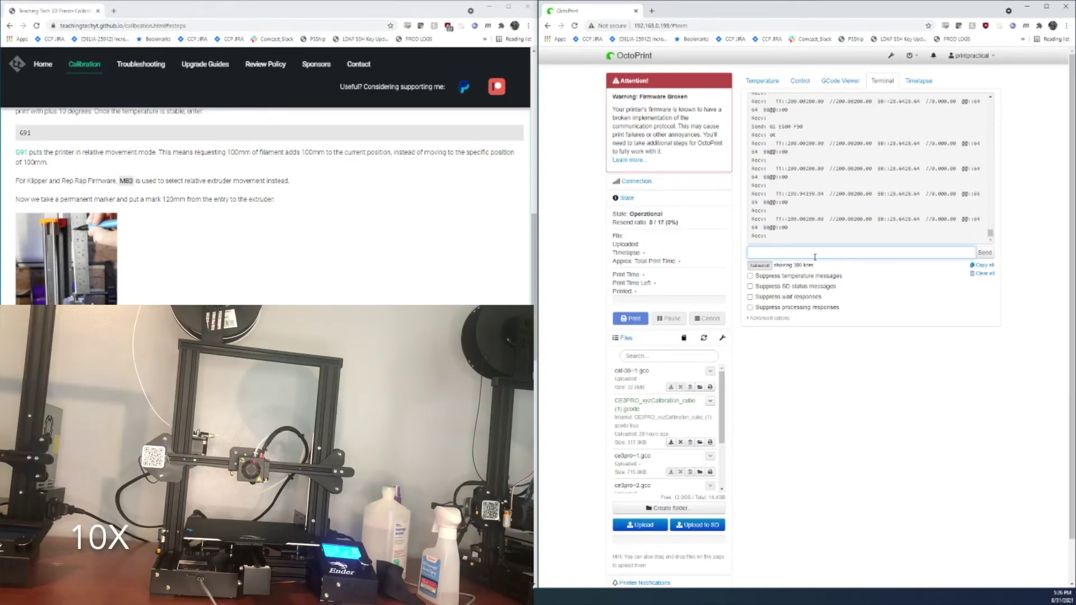
# Bring the Teaching Tech calibration guide window to the front beside OctoPrint's terminal.
pyautogui.click(208, 183)
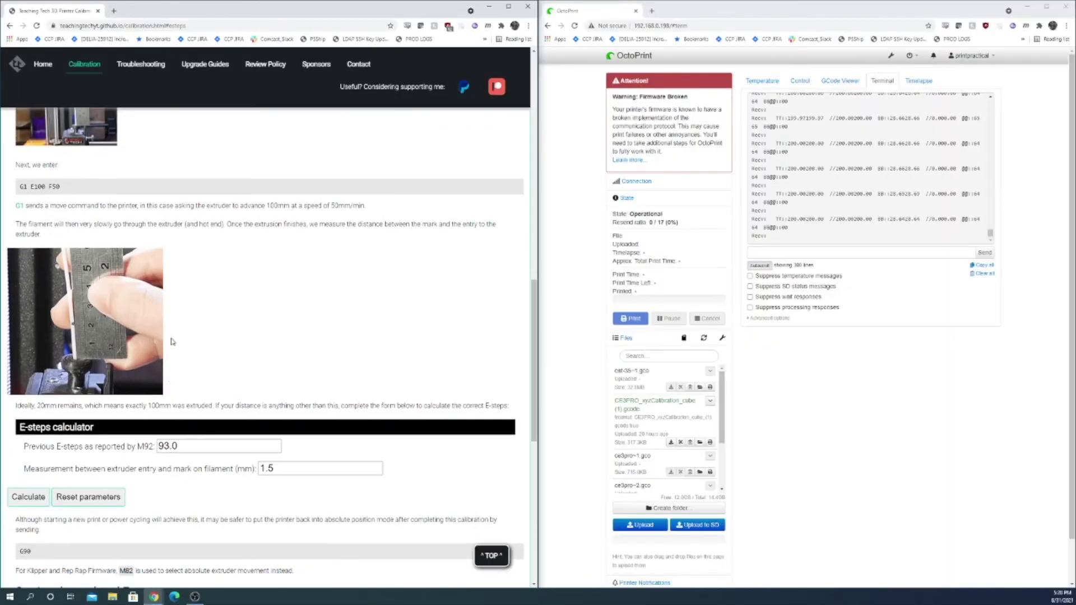
# Enter 21.5 mm remaining with previous E-steps 93.0 and calculate new E-steps of 94.42.
pyautogui.moveTo(186, 234); pyautogui.dragTo(127, 239)
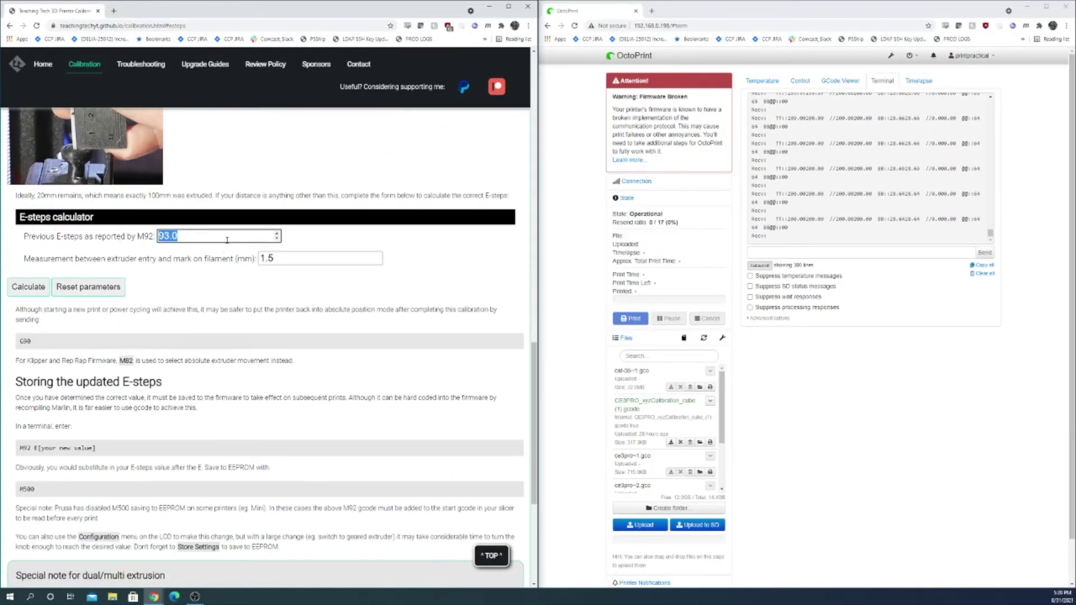
pyautogui.click(294, 256)
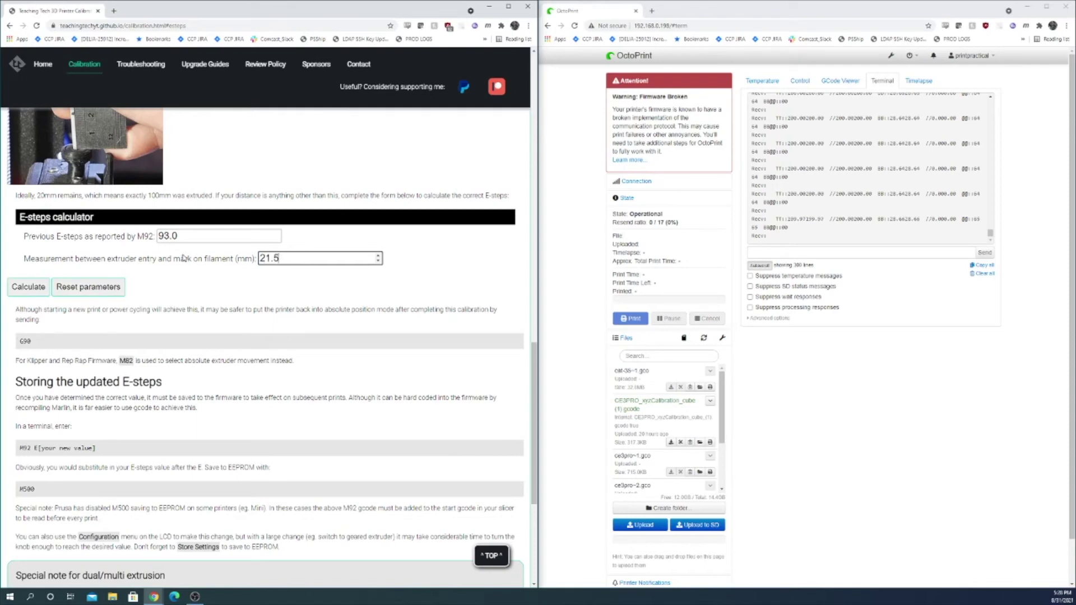
pyautogui.click(22, 291)
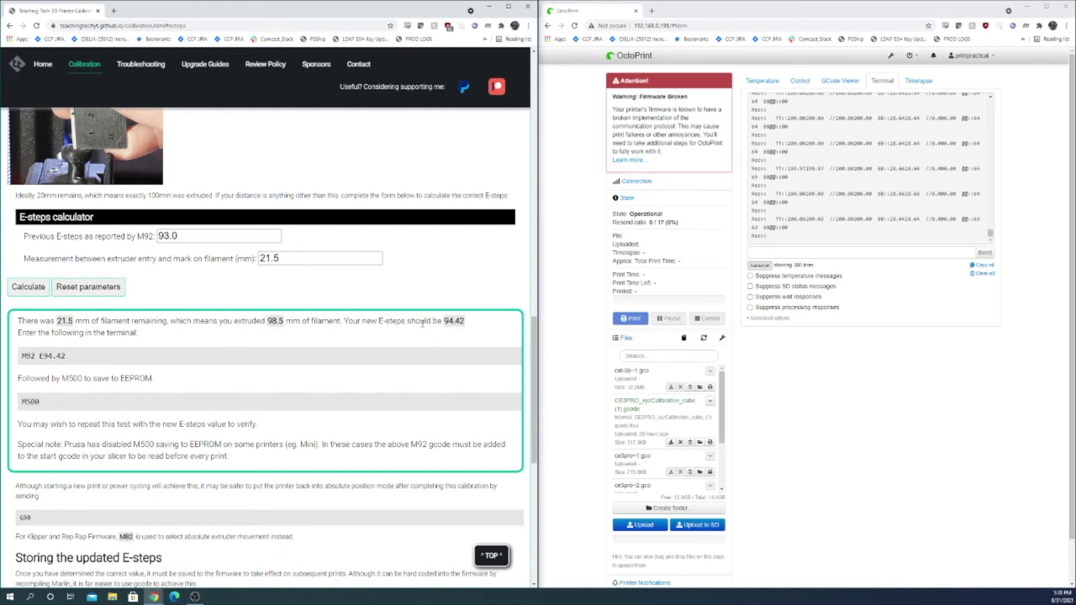
# Copy the calculated 94.42 E-steps value to the clipboard.
pyautogui.moveTo(458, 321); pyautogui.dragTo(443, 320)
pyautogui.rightClick(454, 329)
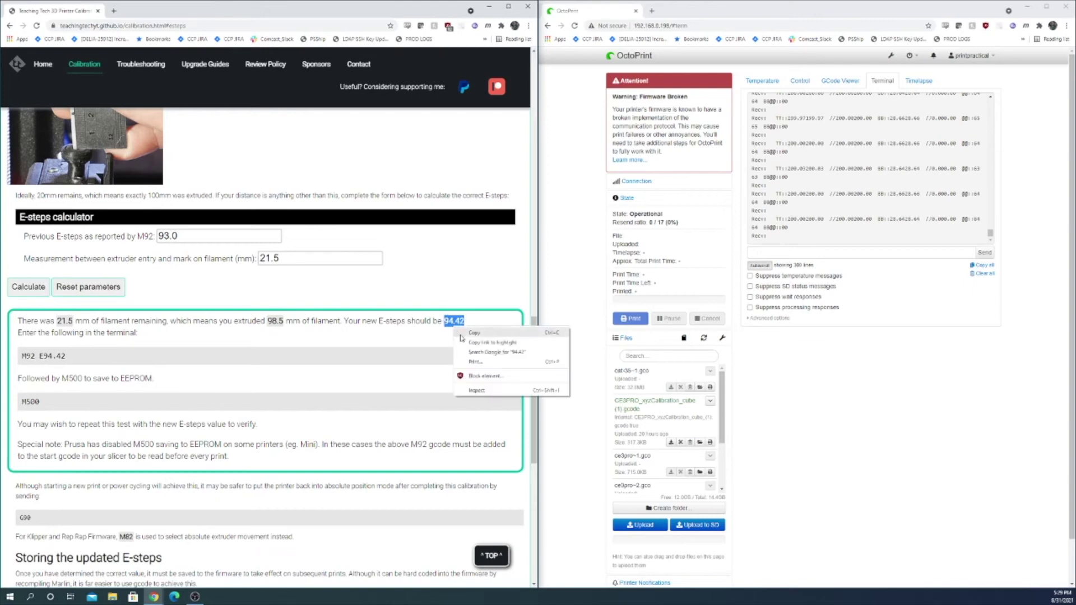
pyautogui.click(470, 333)
pyautogui.rightClick(456, 320)
pyautogui.click(473, 328)
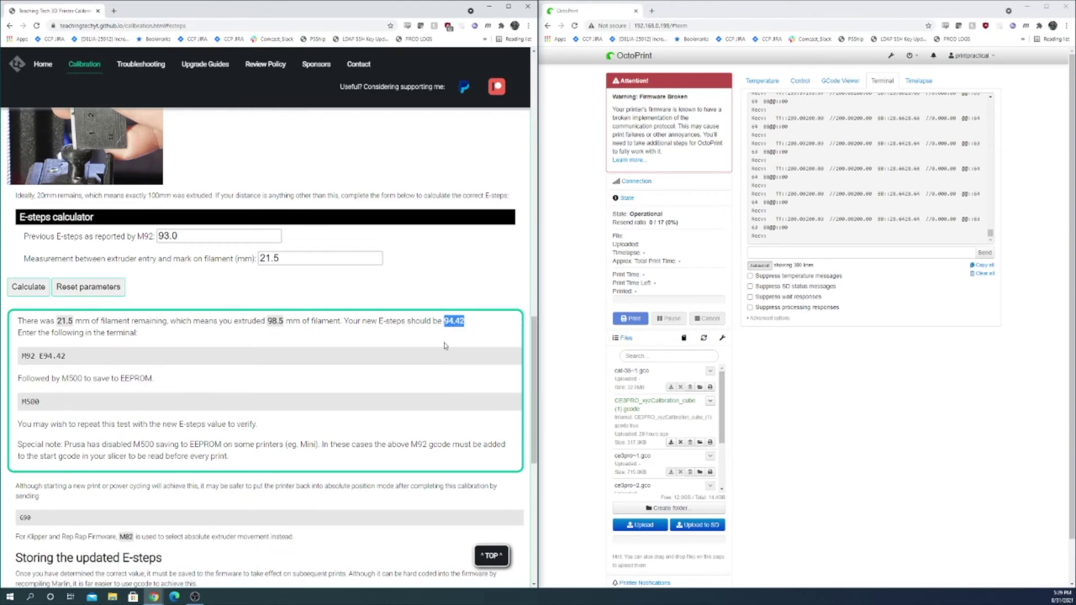
pyautogui.scroll(-1, 117, 319)
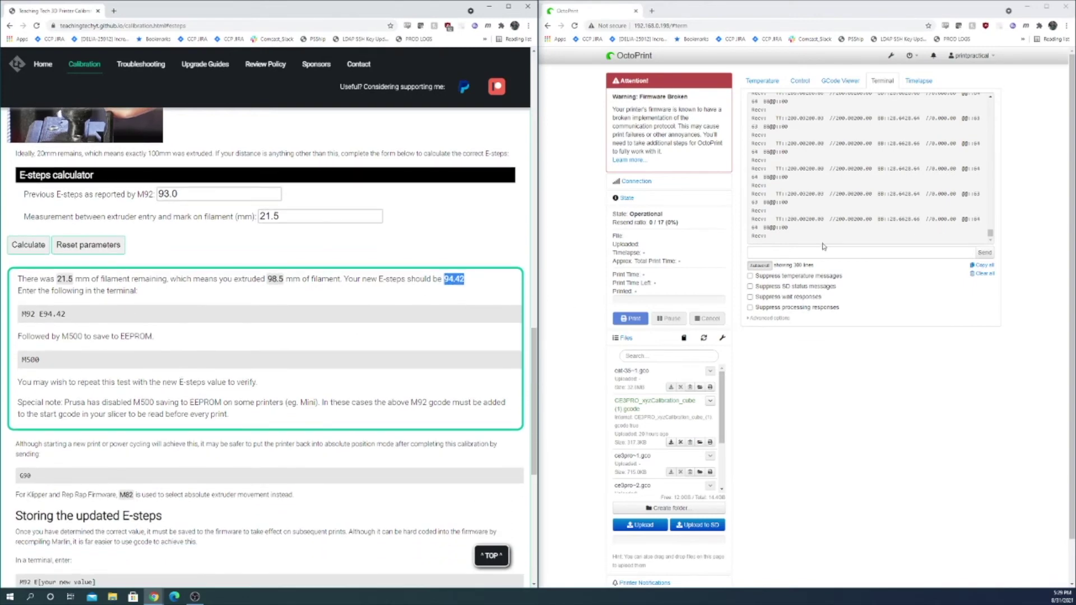
pyautogui.click(814, 253)
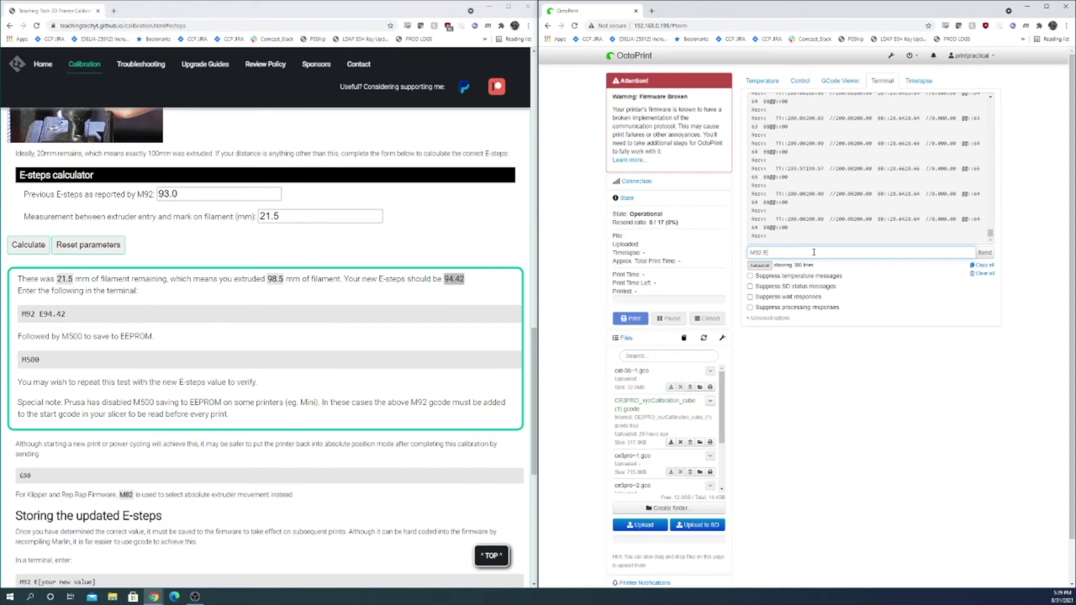
# Send M92 E94.42 to set the new E-steps, then M500 to save them to EEPROM.
pyautogui.press('super+v')
pyautogui.write('M92 E')
pyautogui.hotkey('ctrl', 'v')
pyautogui.press('Return')
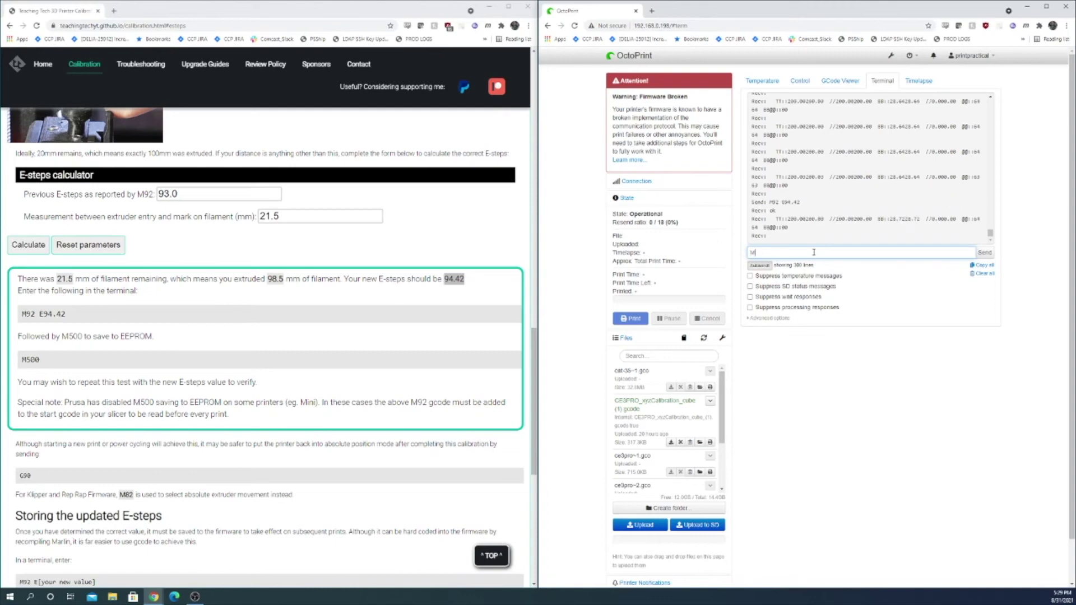
pyautogui.write('M500')
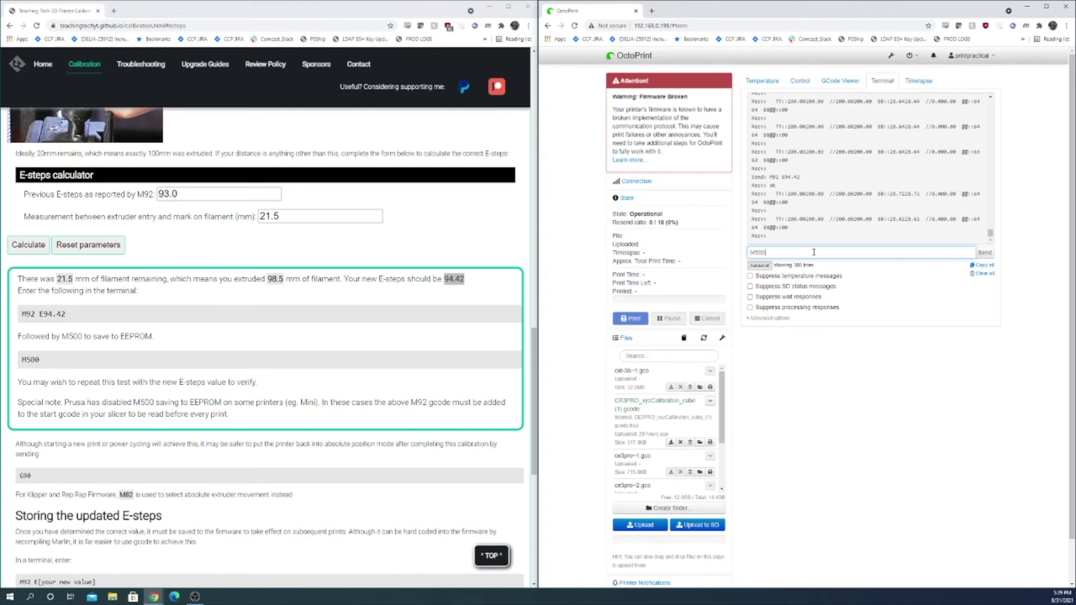
pyautogui.press('Return')
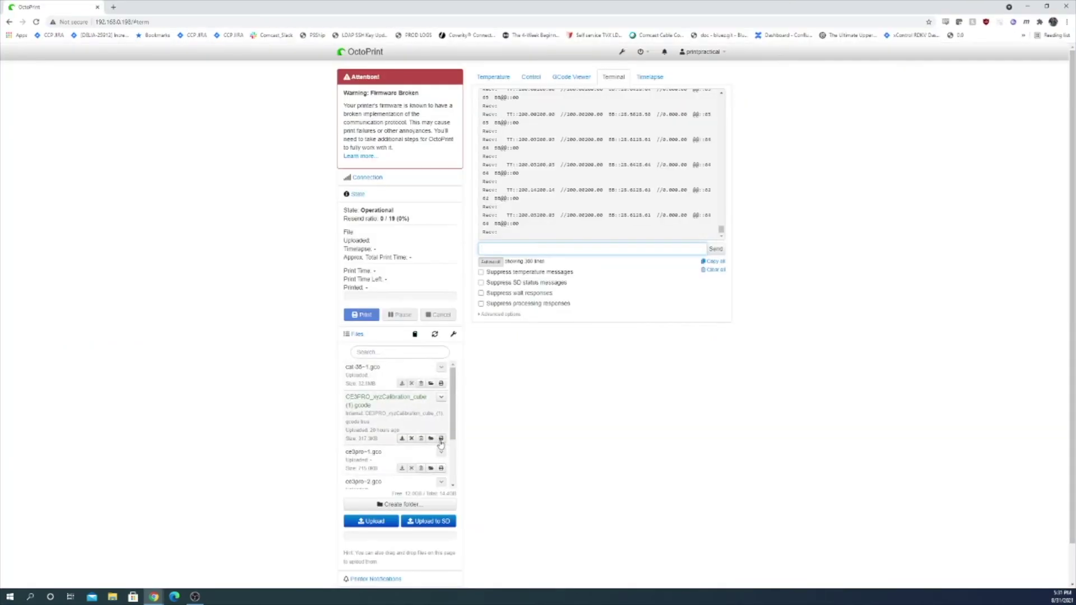
# Start printing CE3PRO_xyzCalibration_cube (1).gcode from the Files list.
pyautogui.click(442, 439)
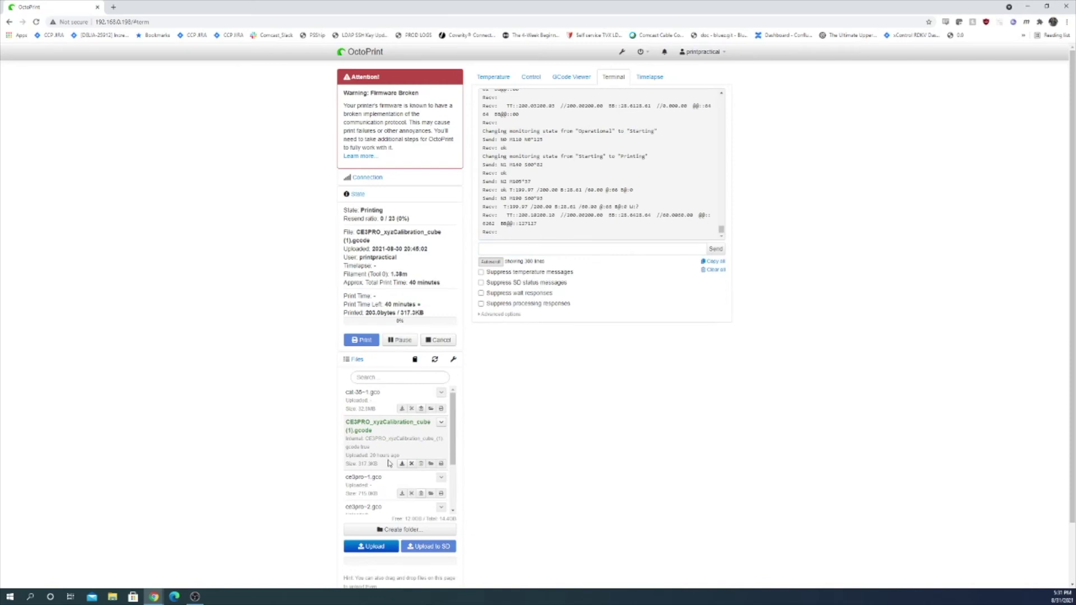